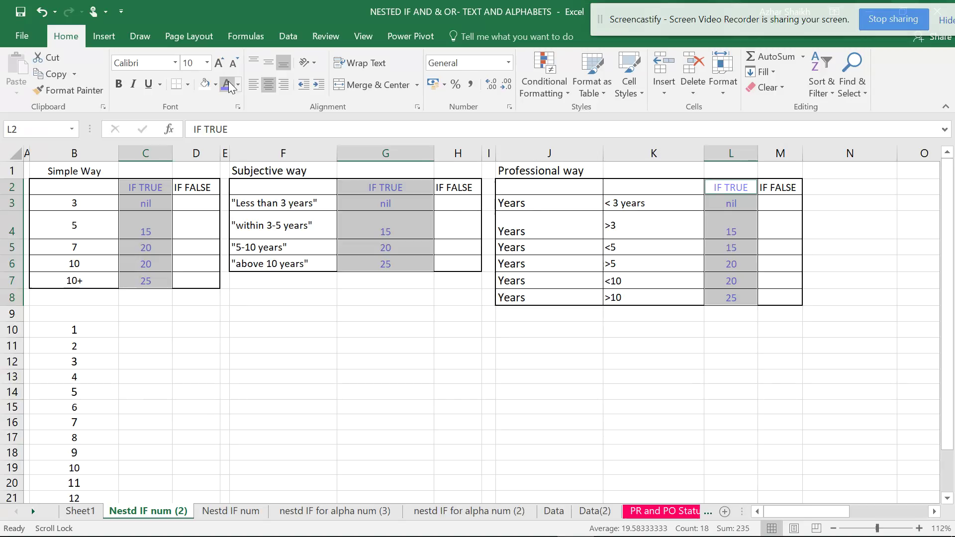
- Shade the selected IF TRUE columns in all three tables light gold and set their font colour to black
click(216, 84)
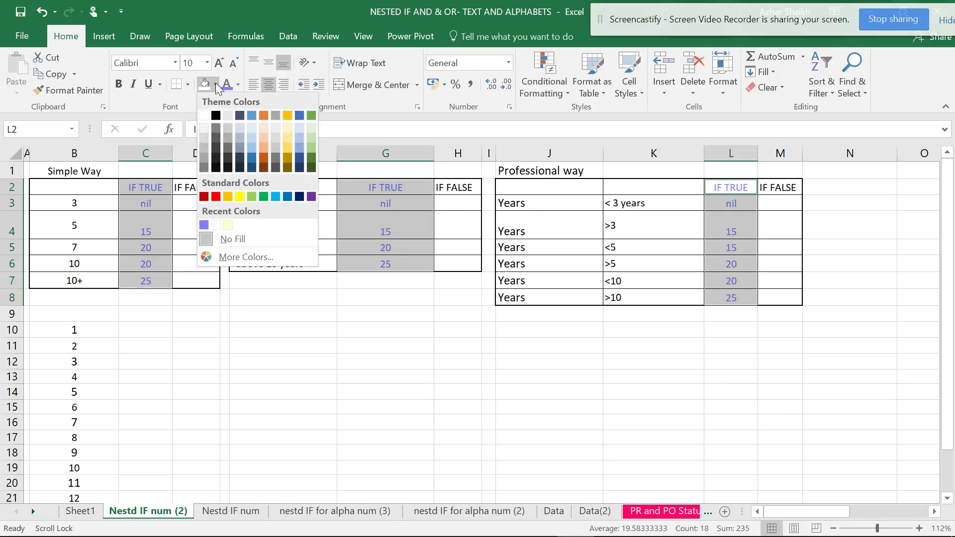
click(286, 129)
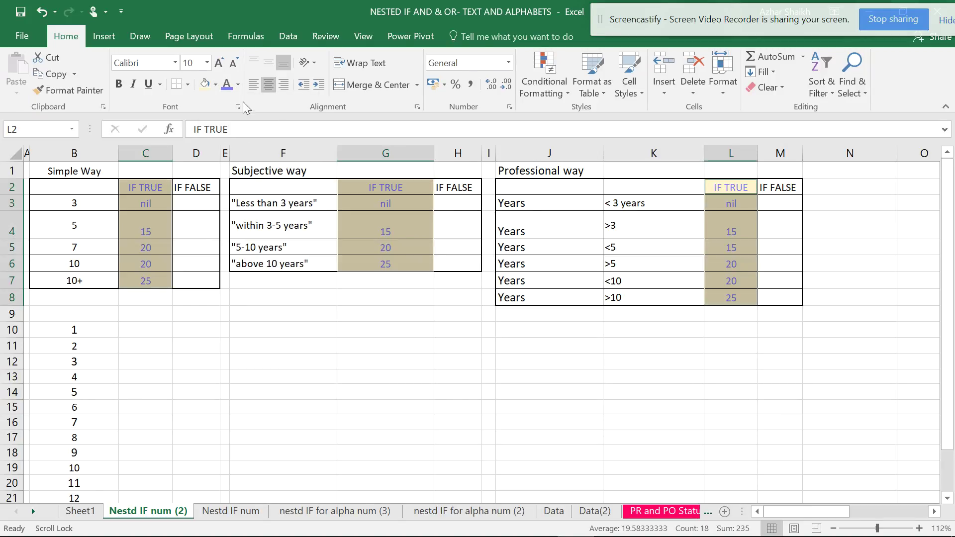
click(238, 85)
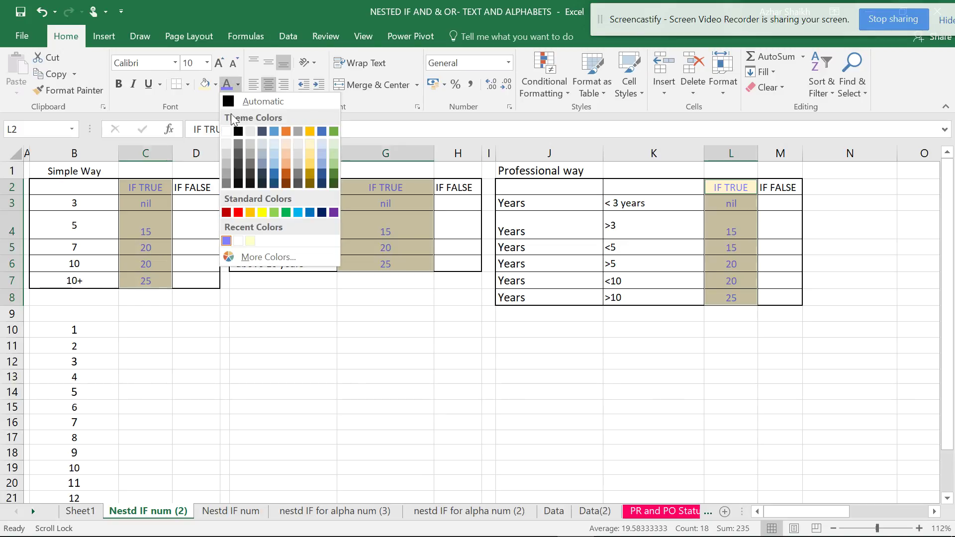
click(231, 113)
click(208, 187)
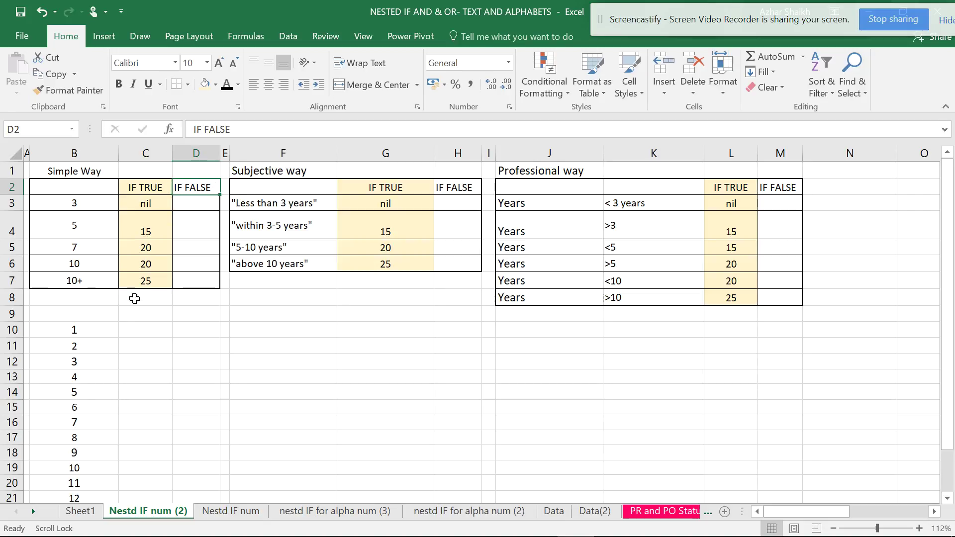
click(297, 204)
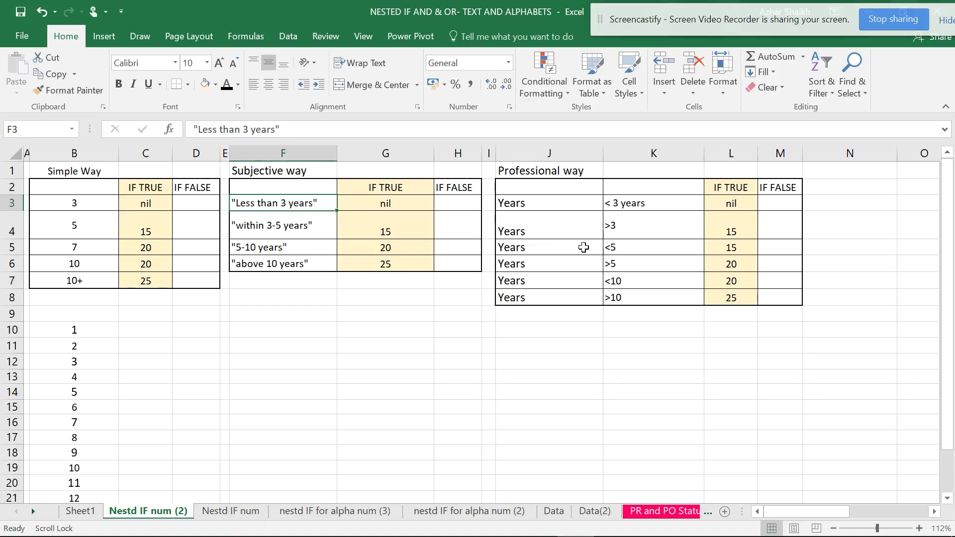
click(123, 329)
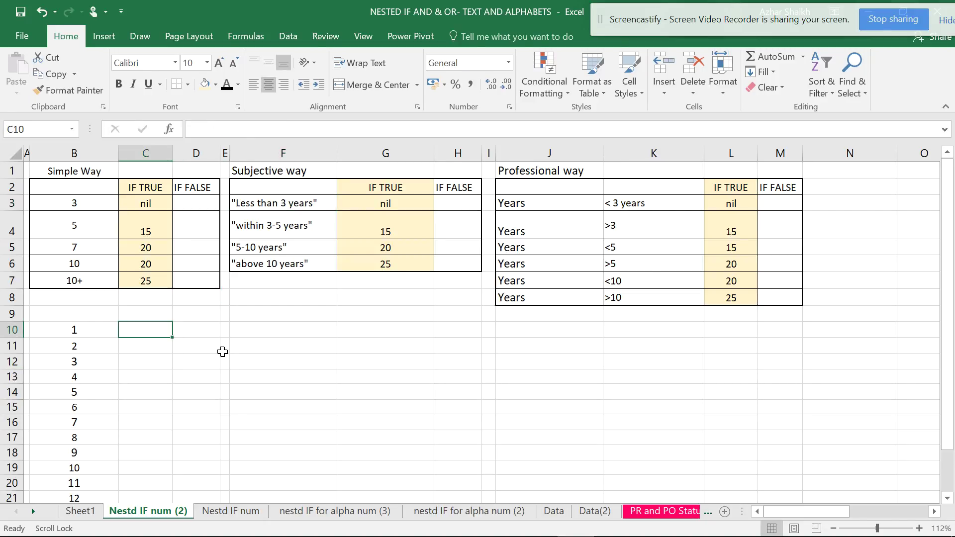
text(=)
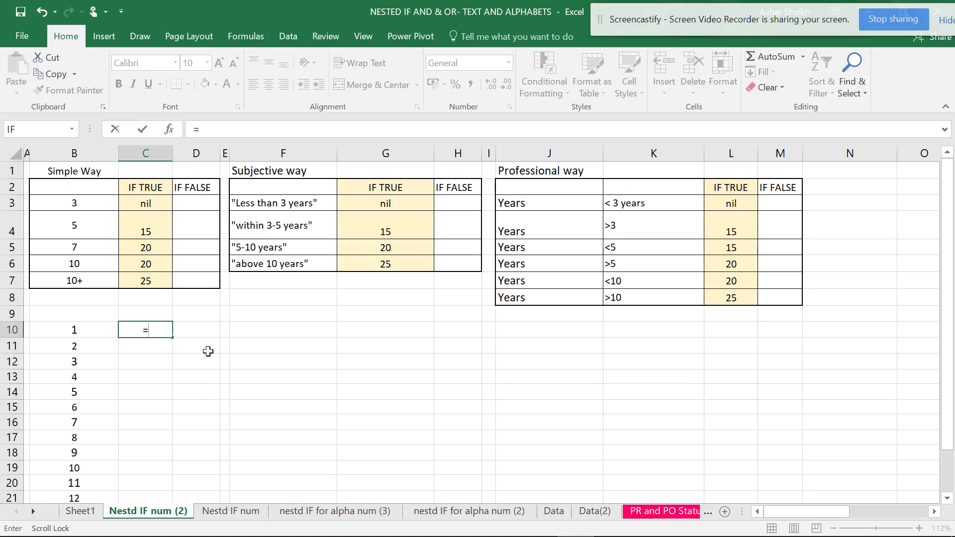
click(90, 509)
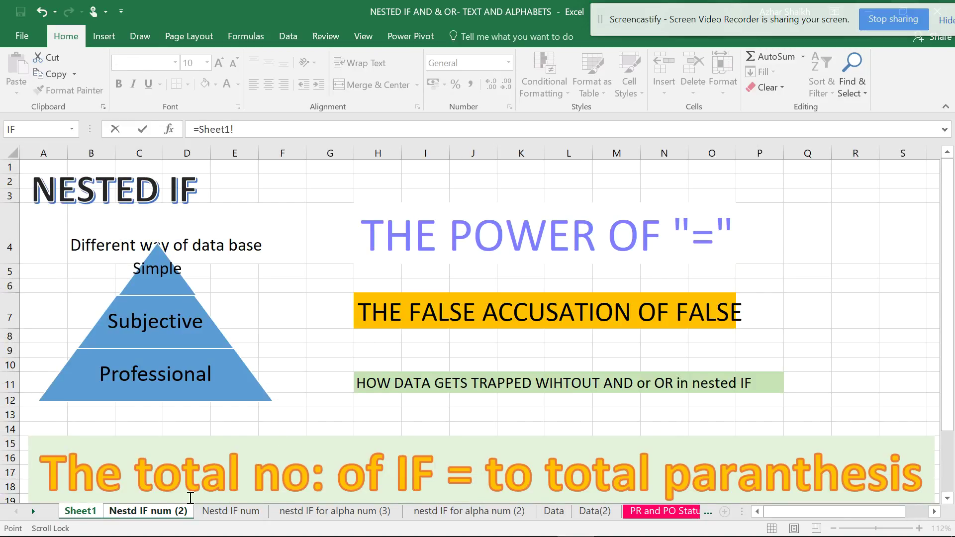
click(177, 513)
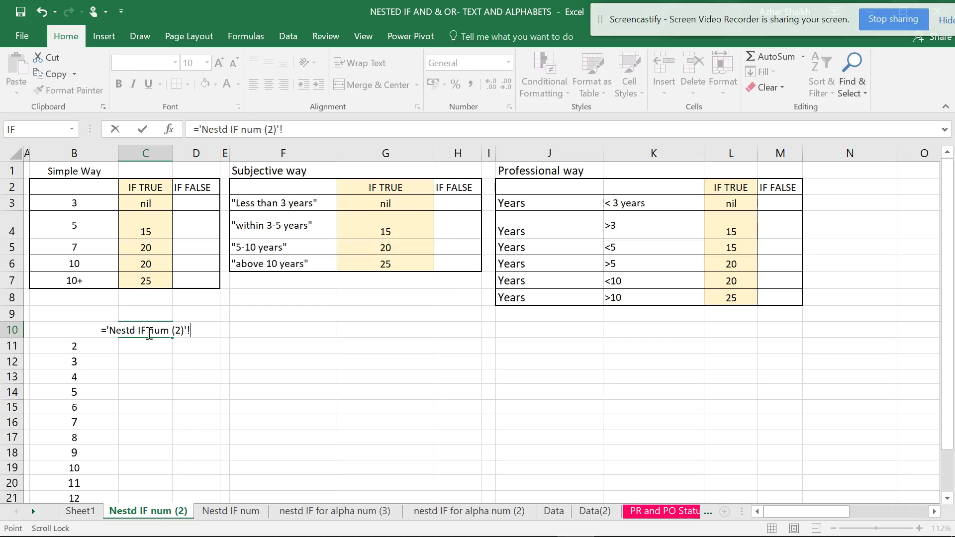
key(Escape)
- Enter the formula =IF(B10<3,"") in cell C10
text(=)
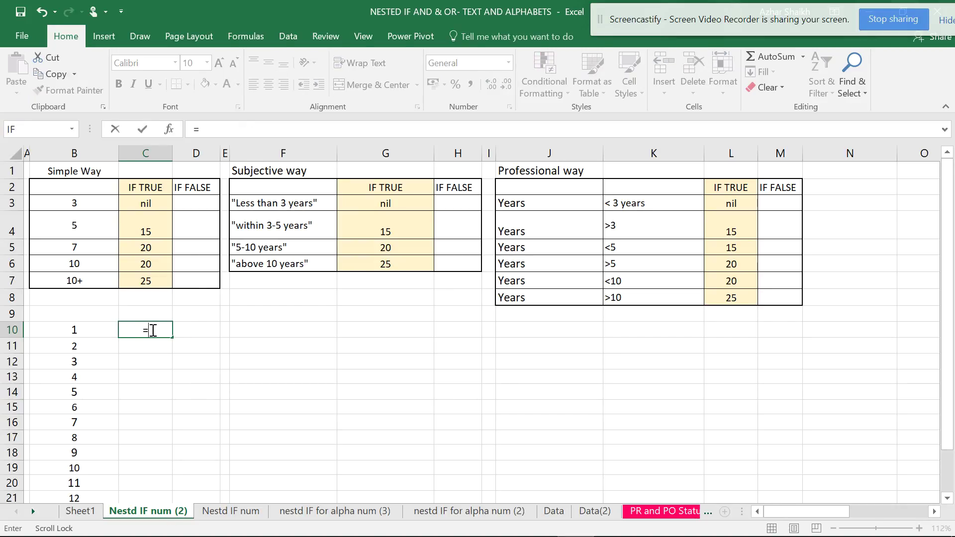
text(IF()
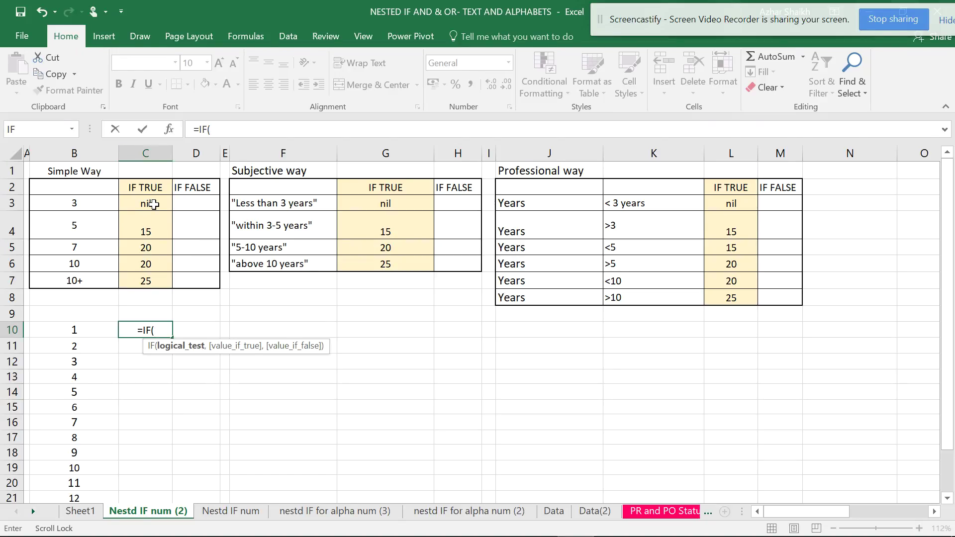
click(82, 329)
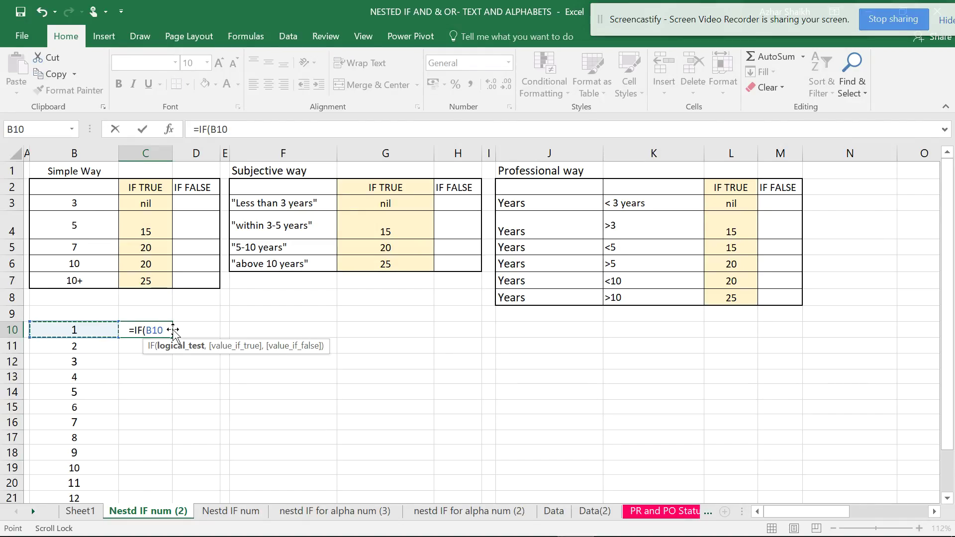
text(<)
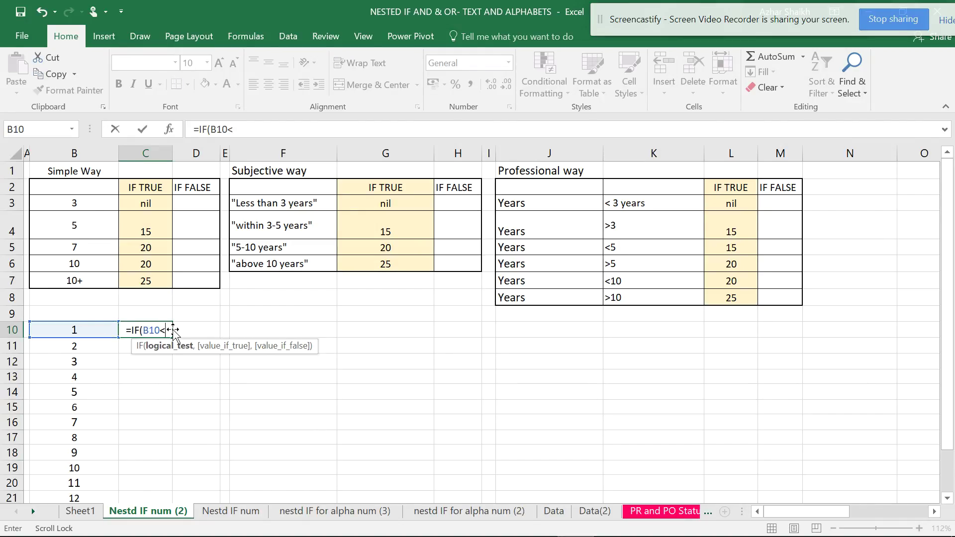
text(3)
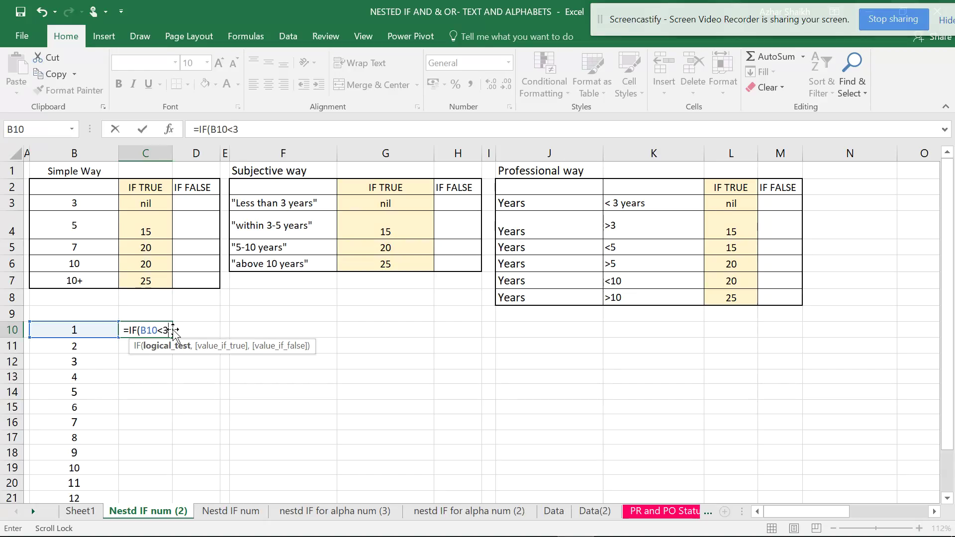
text(,)
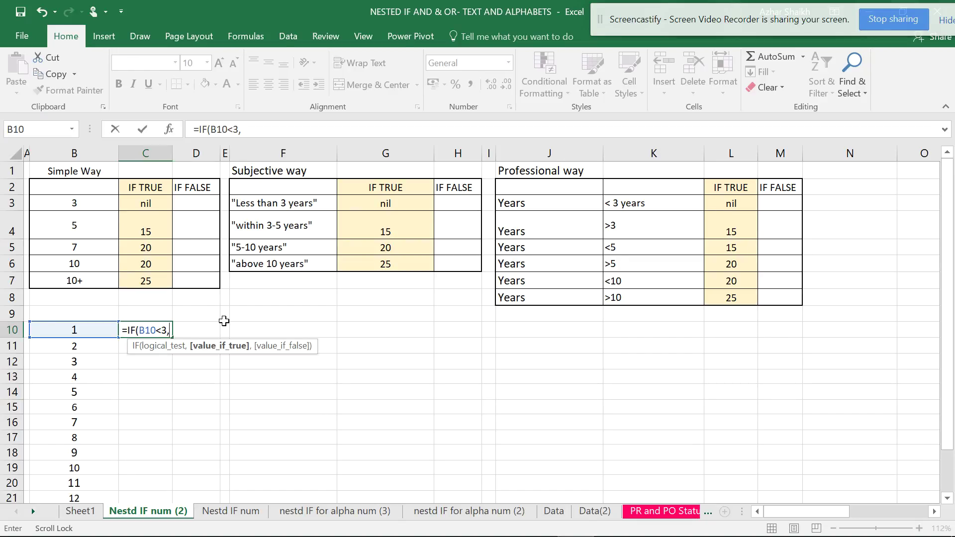
text("")
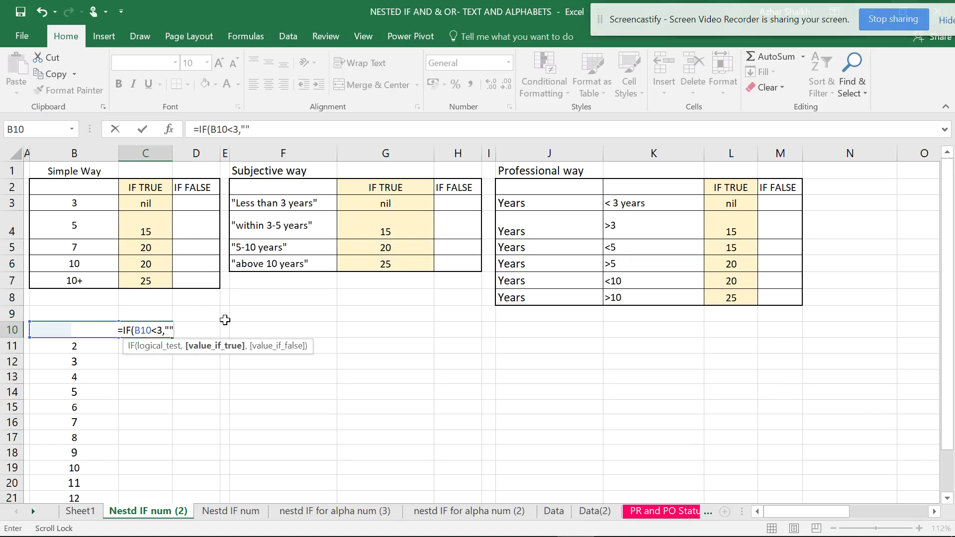
text())
key(Return)
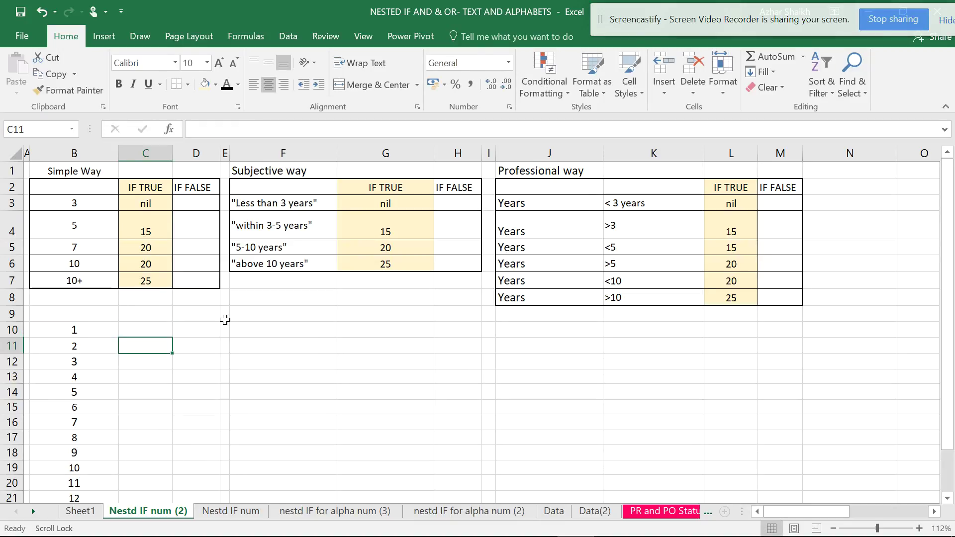
- Copy the C10 formula down through C23 and check the formulas in C10 and C11
click(167, 331)
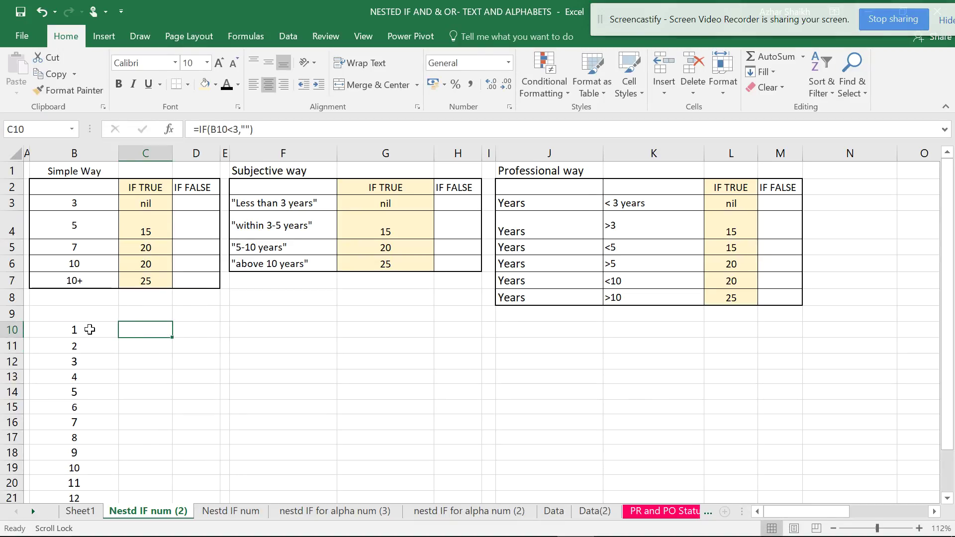
click(173, 338)
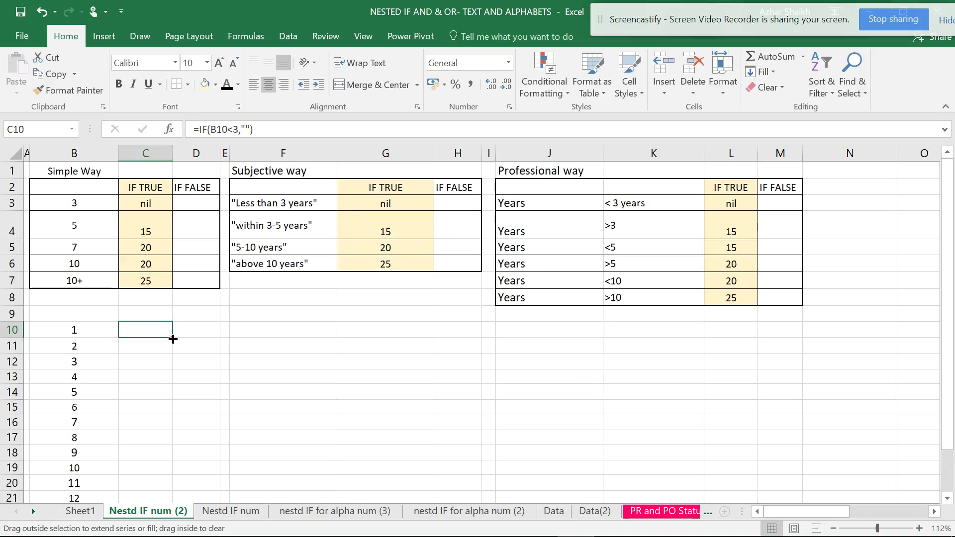
drag(173, 339, 175, 487)
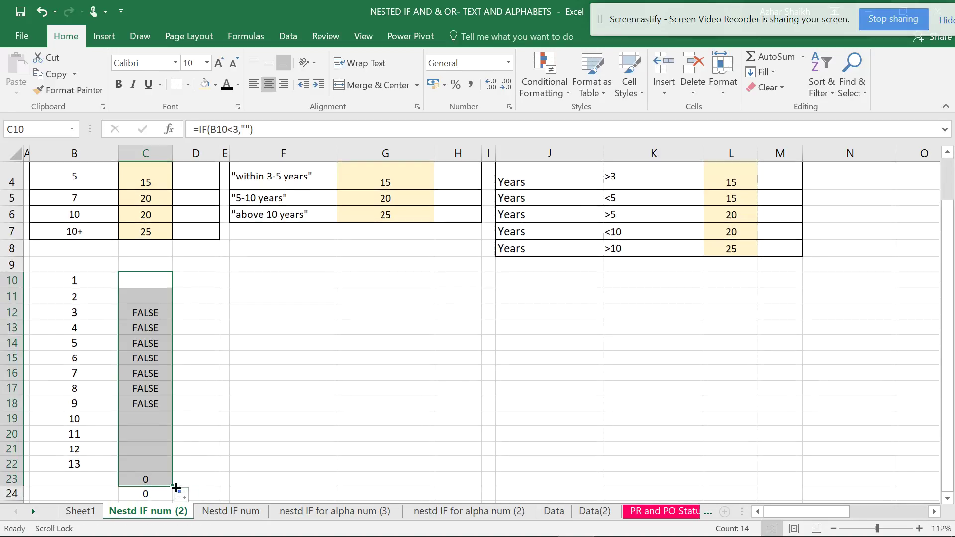
click(158, 306)
click(158, 306)
click(152, 296)
click(153, 280)
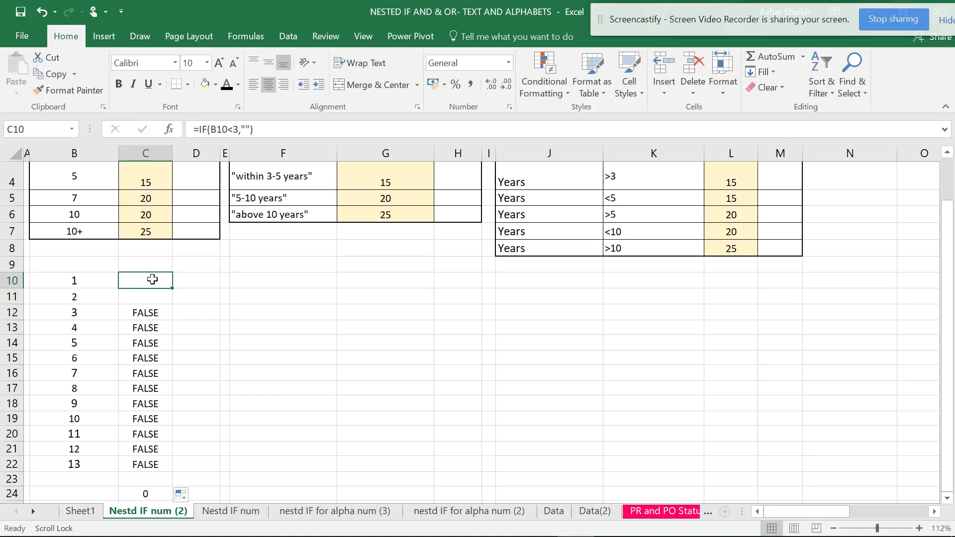
click(148, 308)
click(151, 297)
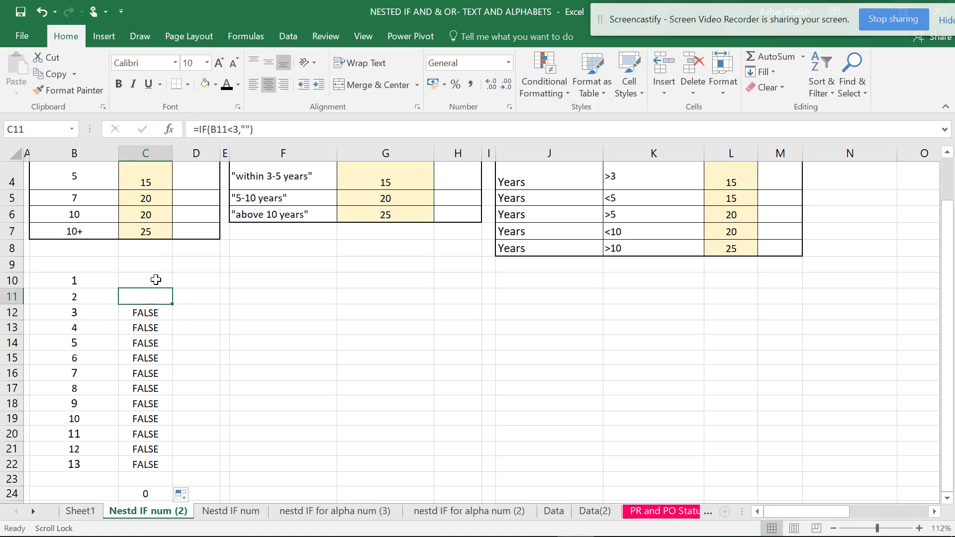
click(156, 279)
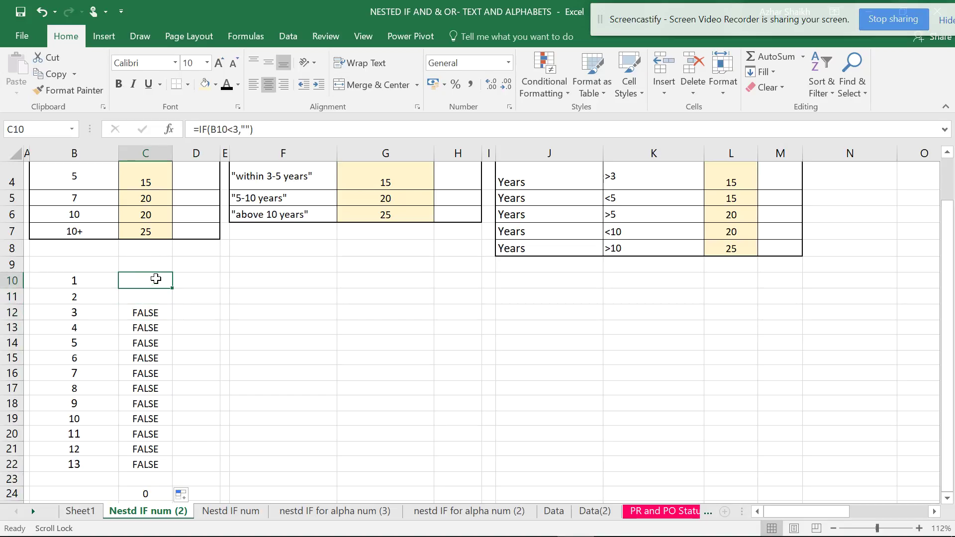
- Change the true value in C10's IF formula to 0 and fill the formula down column C
click(248, 129)
drag(249, 128, 245, 128)
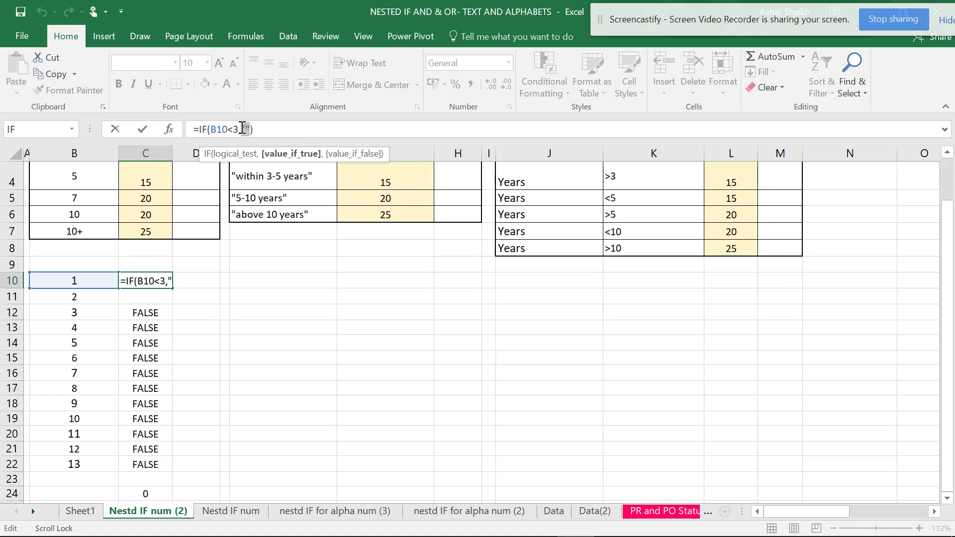
text(0)
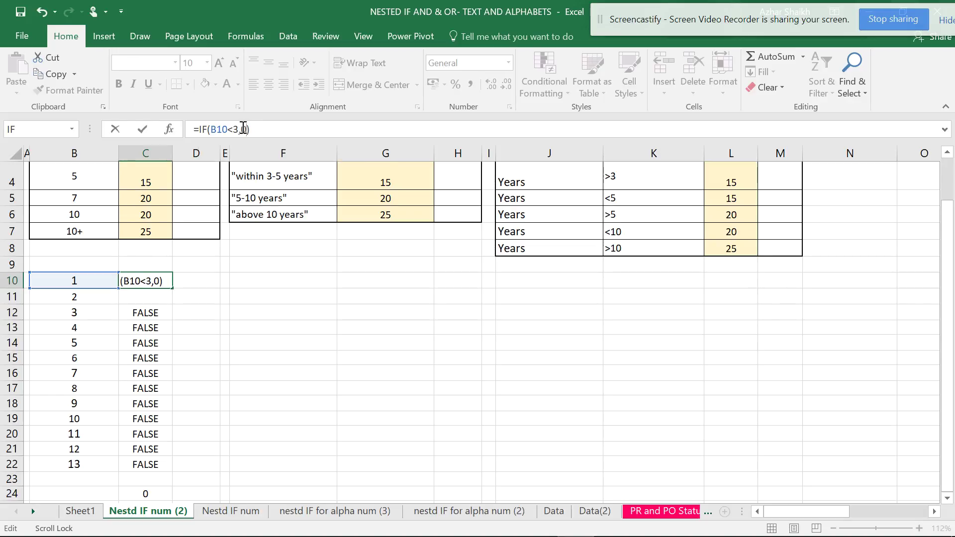
key(Return)
click(163, 281)
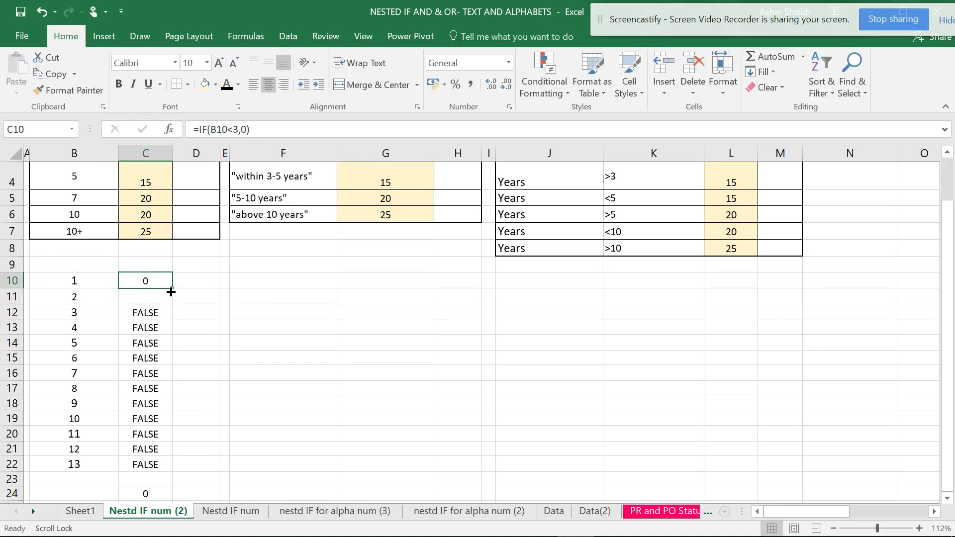
double_click(171, 292)
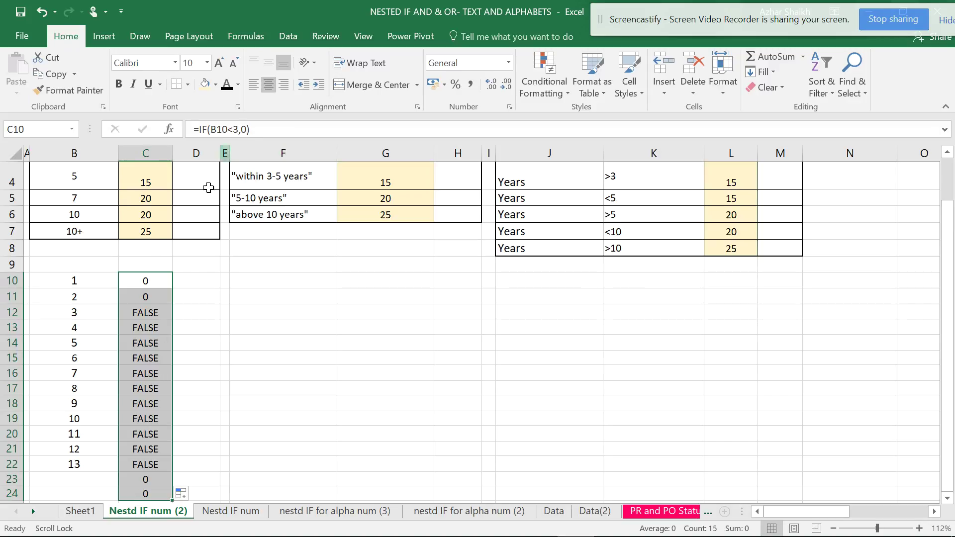
- Replace the true value in C10's IF formula with unquoted NIL and fill the formula down column C
click(150, 280)
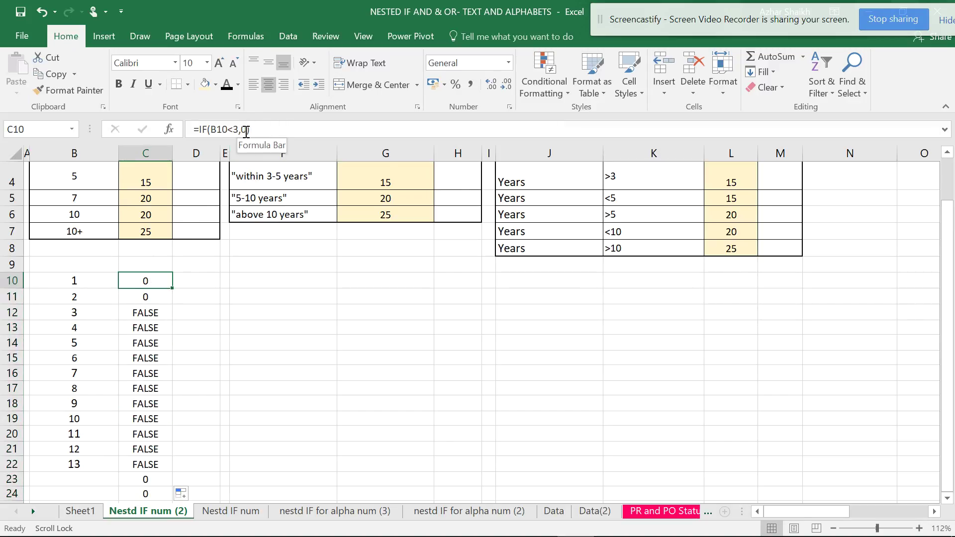
click(252, 132)
key(BackSpace)
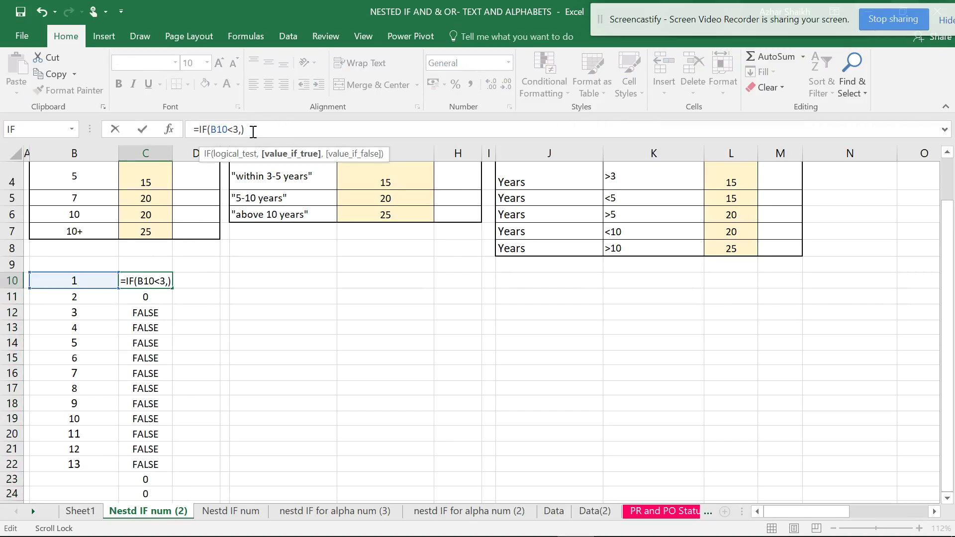
text(NIL)
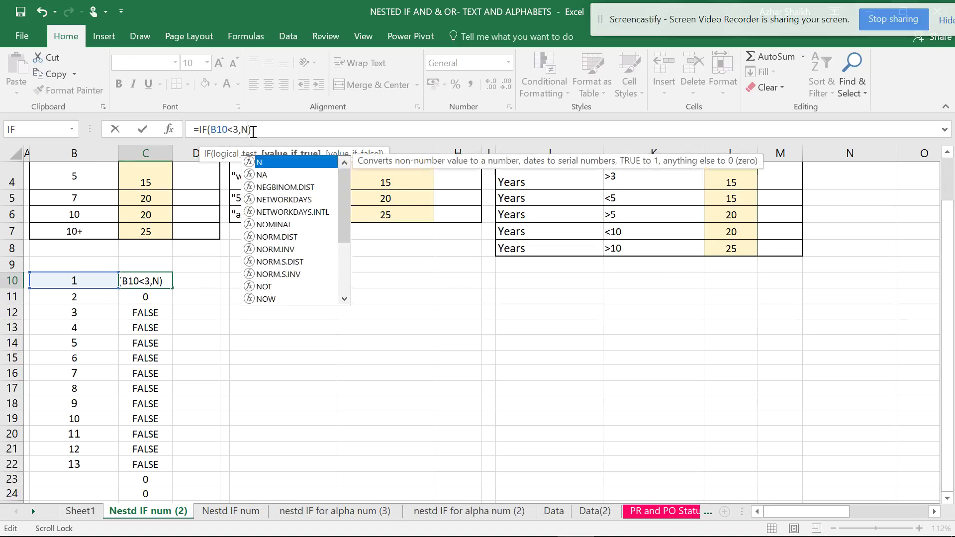
key(Return)
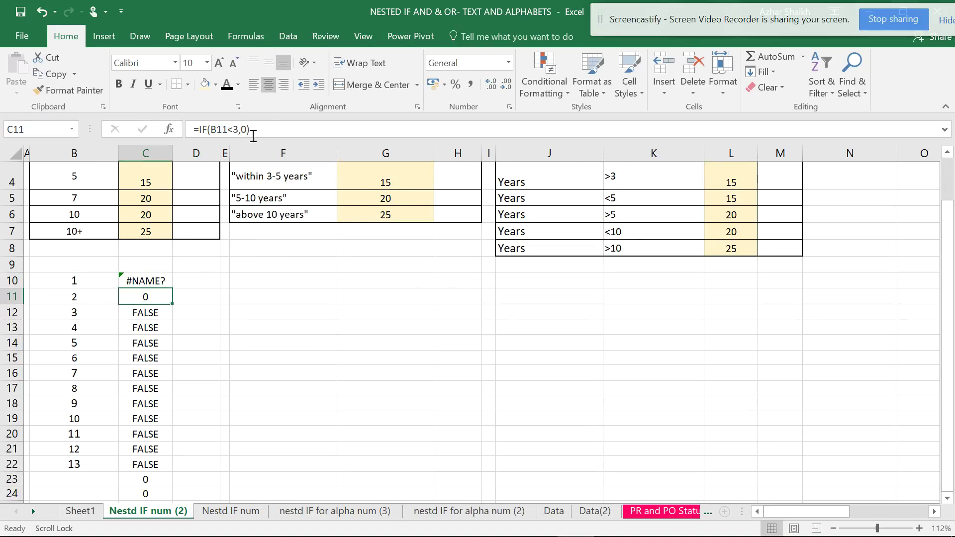
click(165, 283)
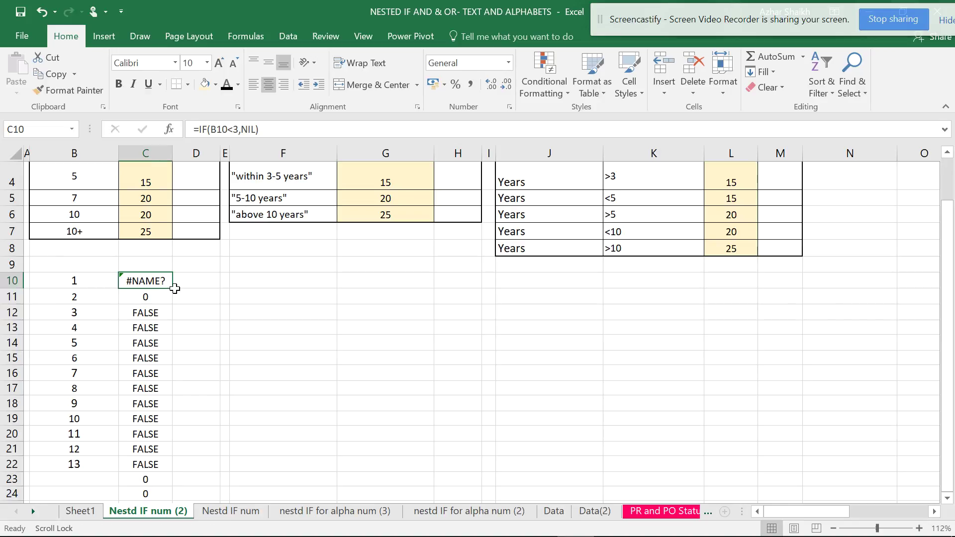
double_click(174, 288)
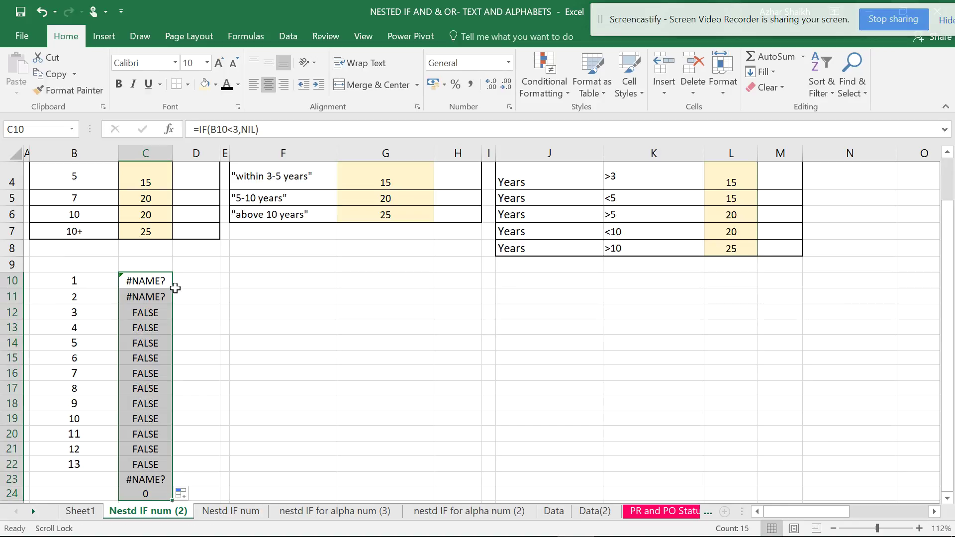
- Enclose the true value NIL in quotation marks in C10's IF formula and fill the formula down column C
click(146, 282)
click(288, 130)
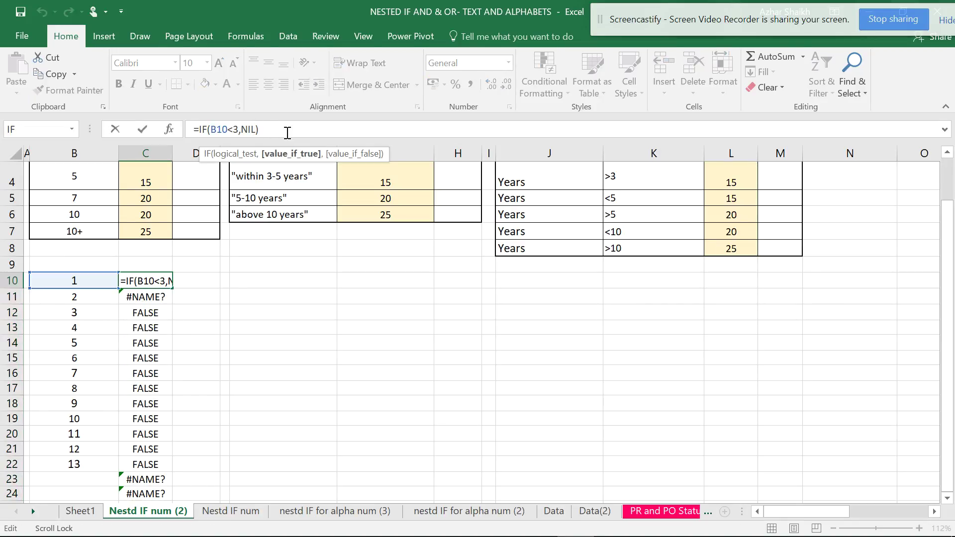
key(Left)
text("NIL)
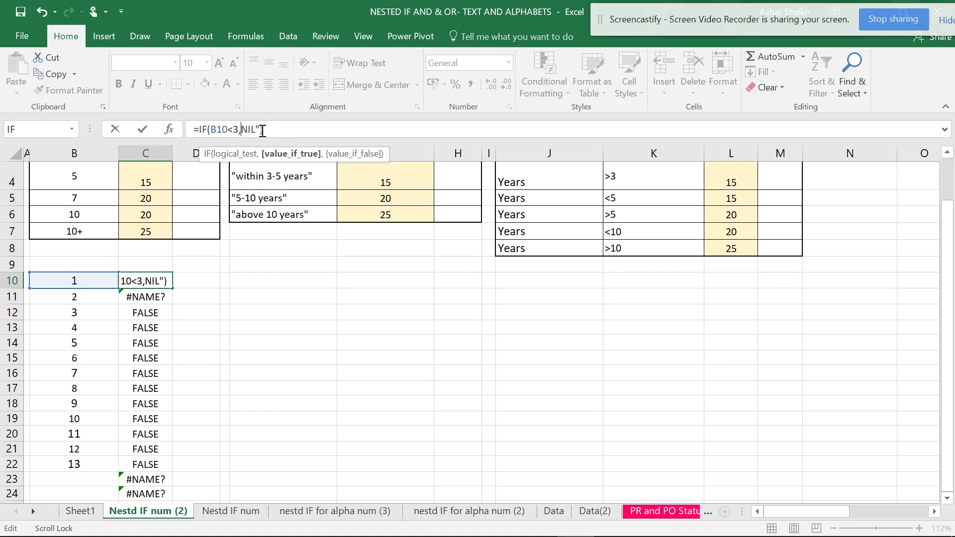
text(")
key(Return)
click(152, 276)
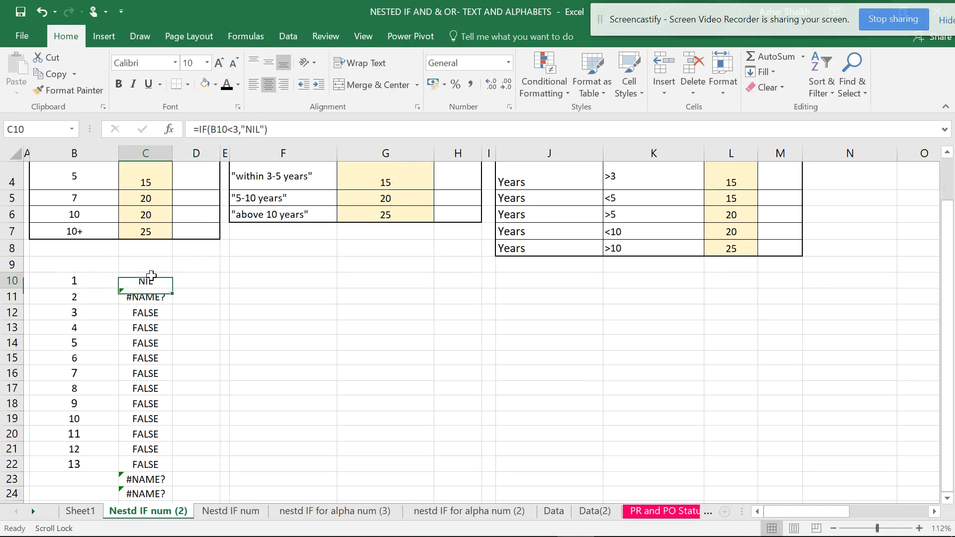
double_click(172, 292)
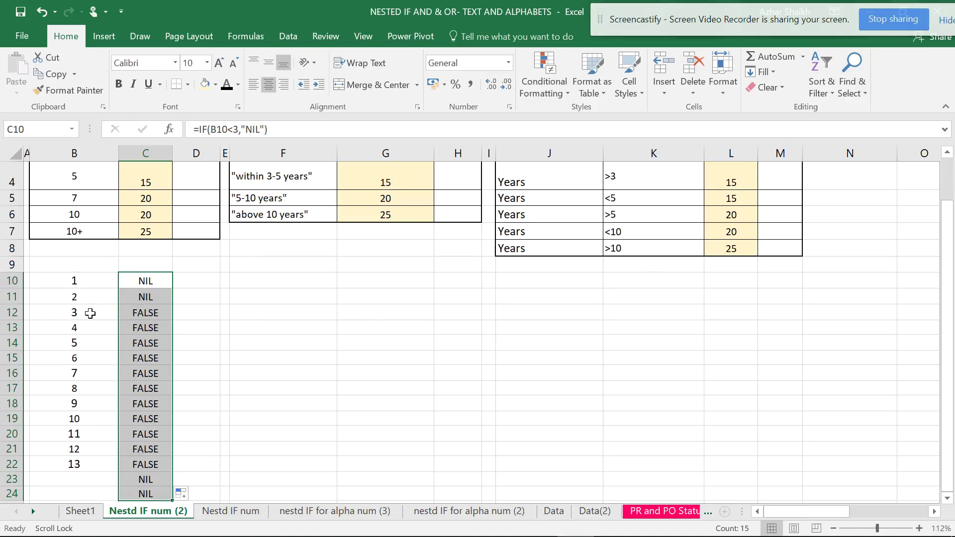
- Check the result for 3 years in row 12 against the note on the power of "=" on Sheet1
click(131, 312)
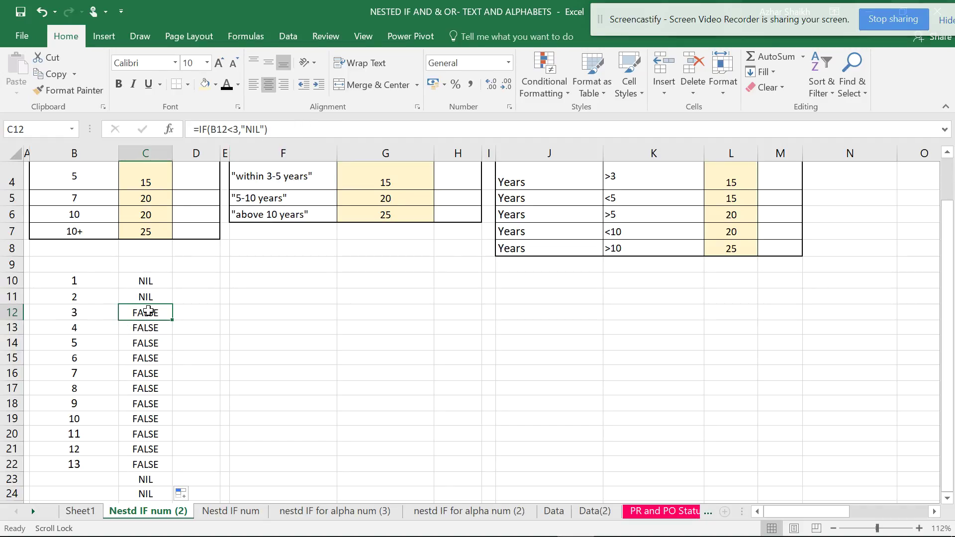
click(91, 511)
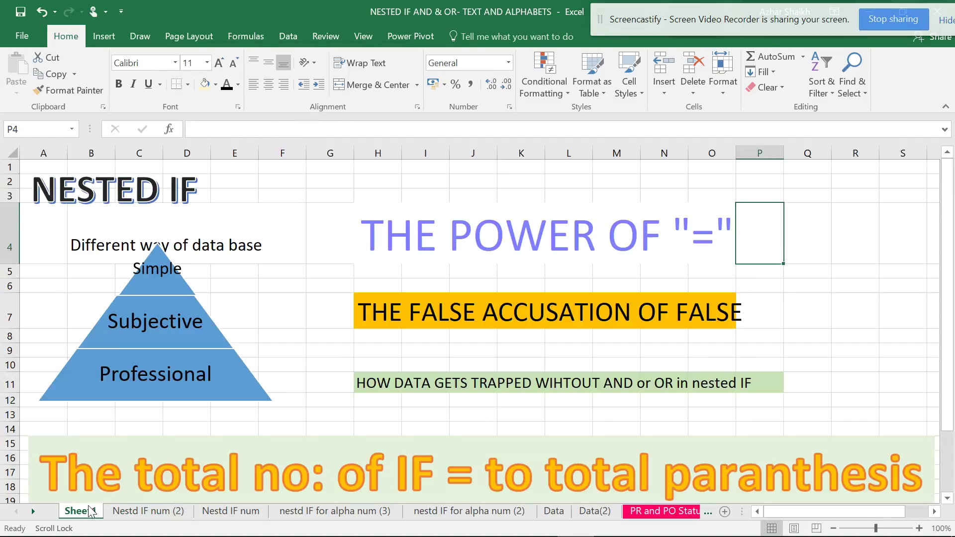
click(707, 218)
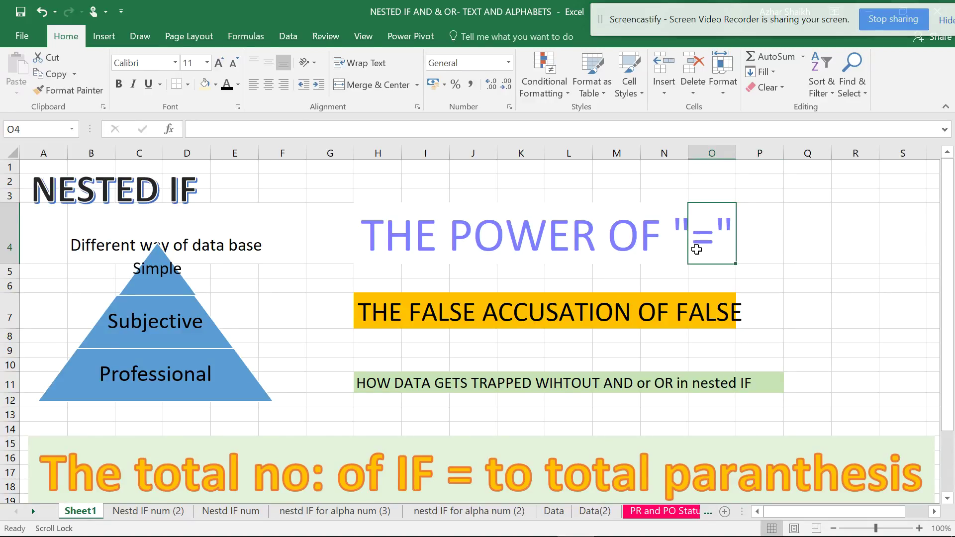
click(138, 512)
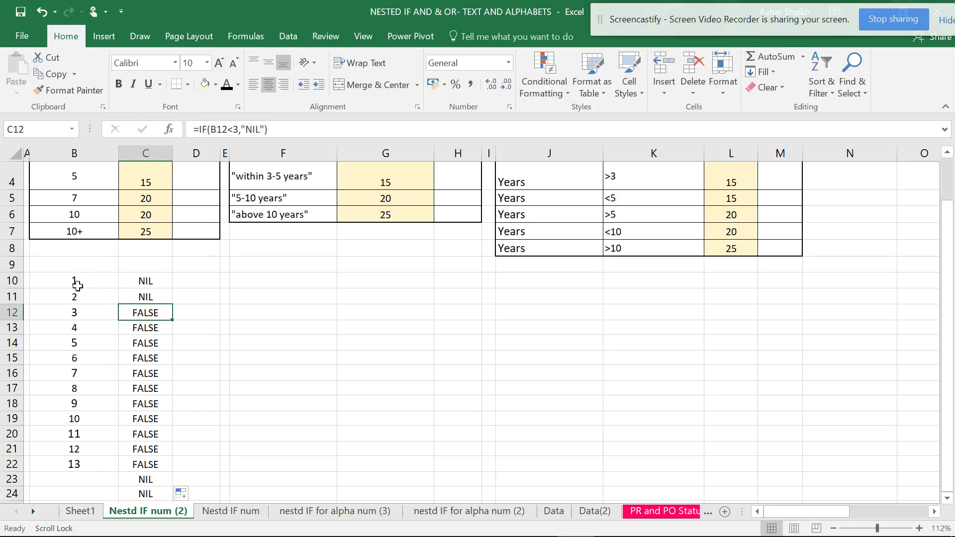
click(72, 314)
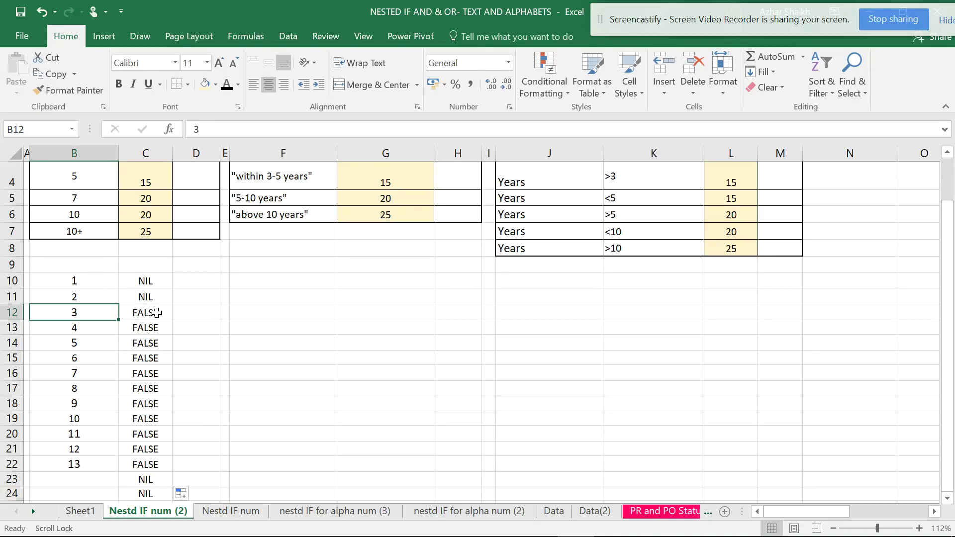
- Change the condition in C10 to B10<=3, fill the formula down column C and check row 12
click(157, 285)
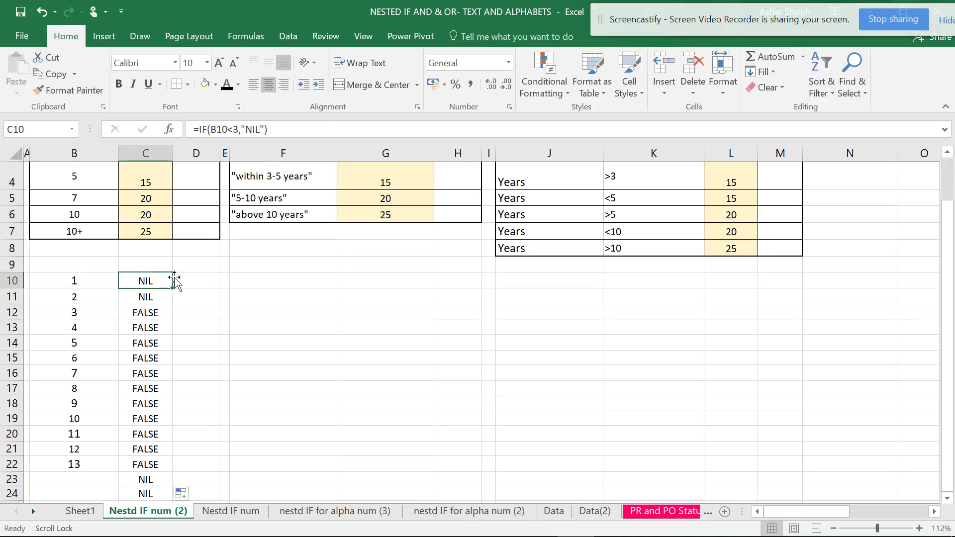
click(236, 129)
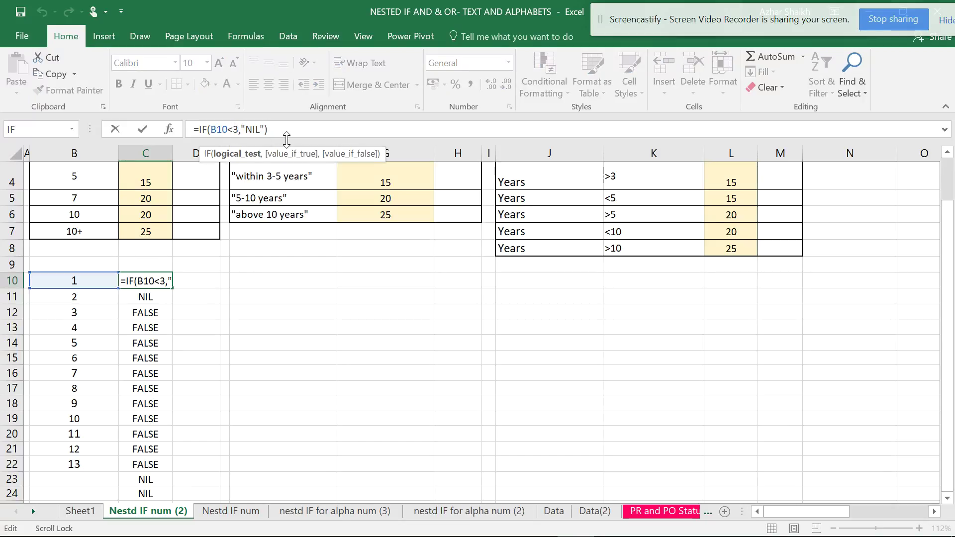
text(=)
key(Return)
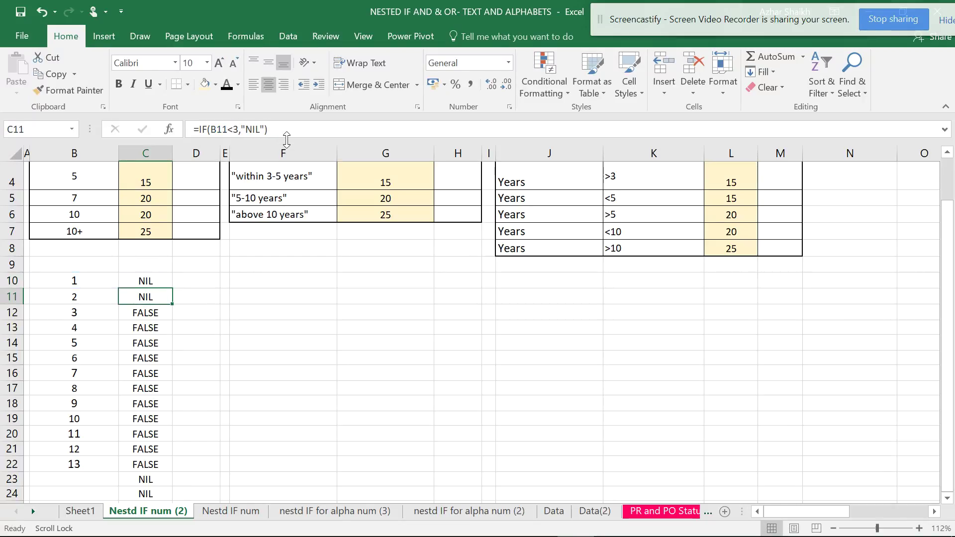
click(163, 280)
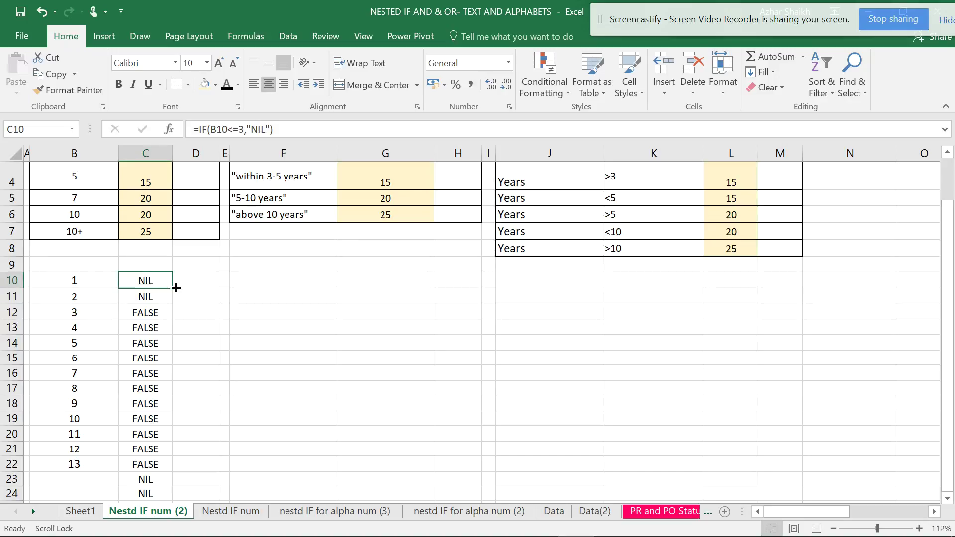
double_click(175, 290)
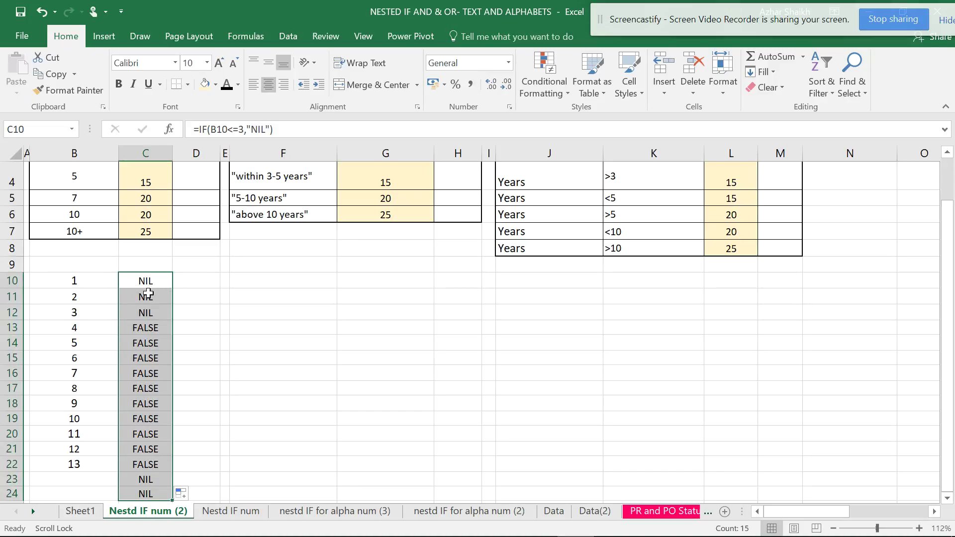
click(145, 312)
click(77, 313)
click(149, 312)
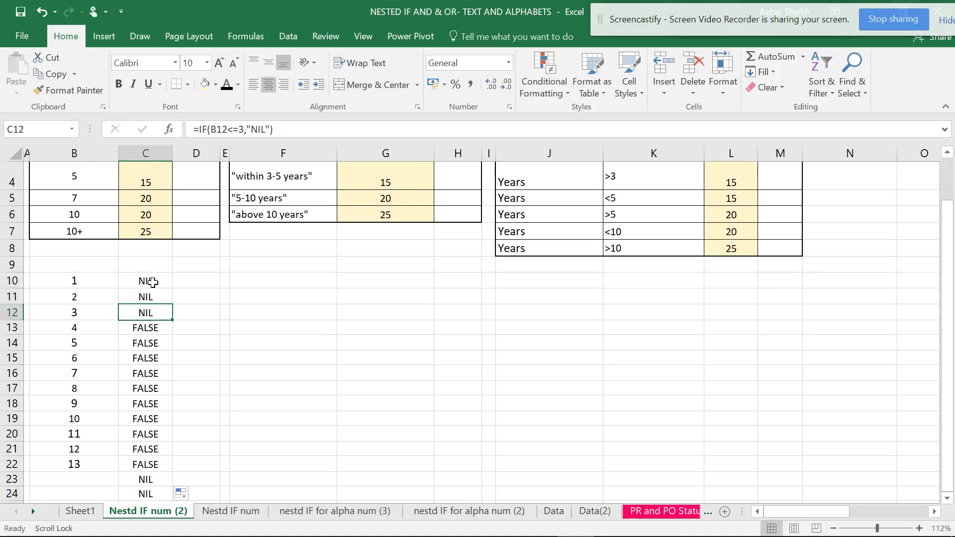
- Nest a second IF as the false value in C10, making the formula =IF(B10<=3,"NIL",IF(B10<5,15))
click(151, 281)
scroll(168, 242, up, 1)
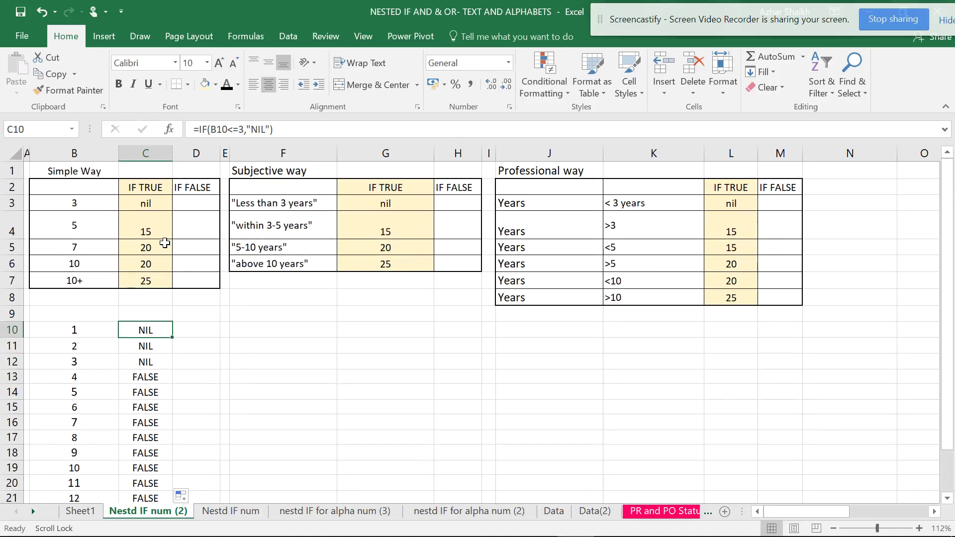
click(279, 129)
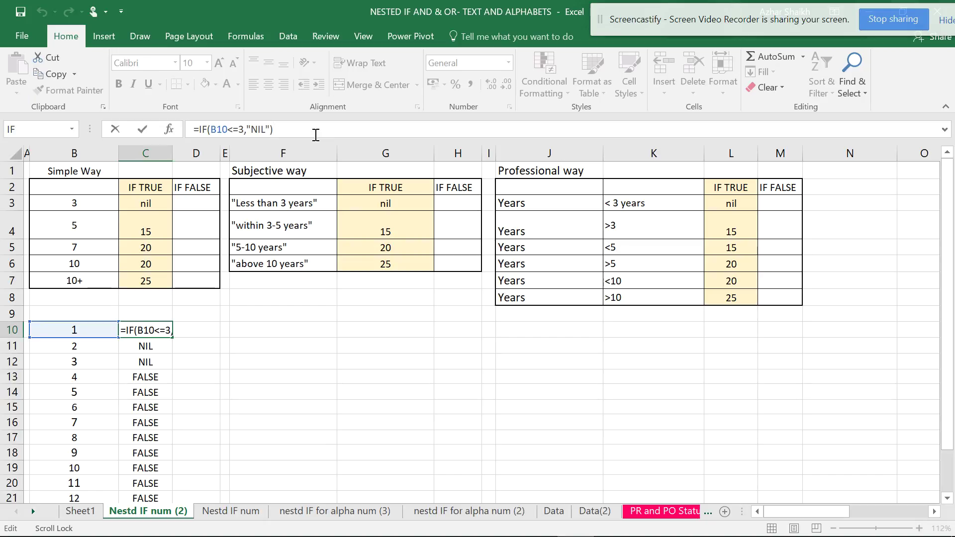
key(BackSpace)
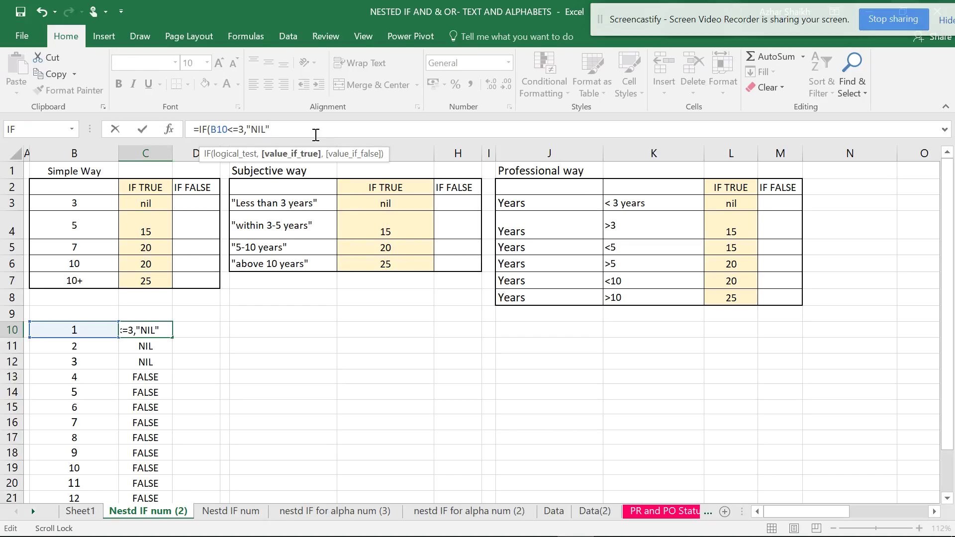
text(,)
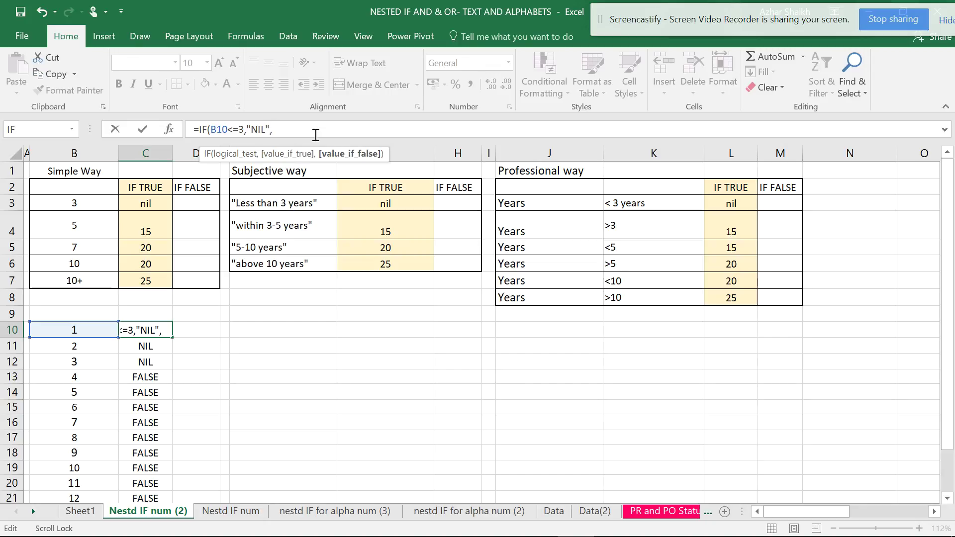
text(IF)
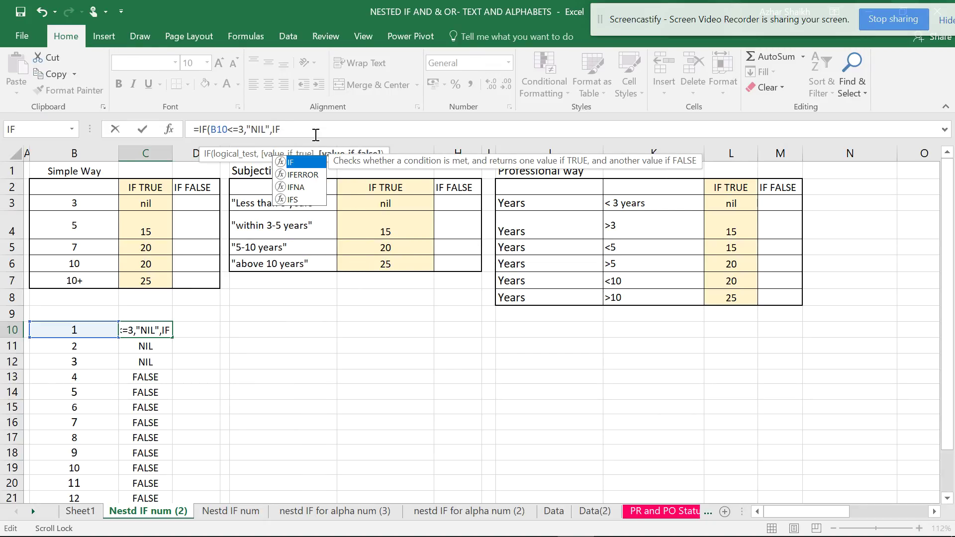
text(()
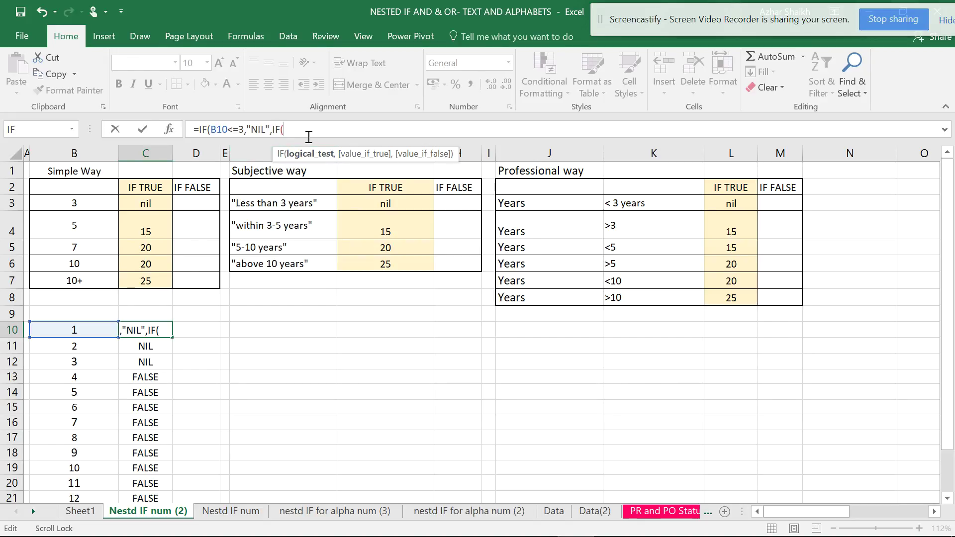
click(78, 330)
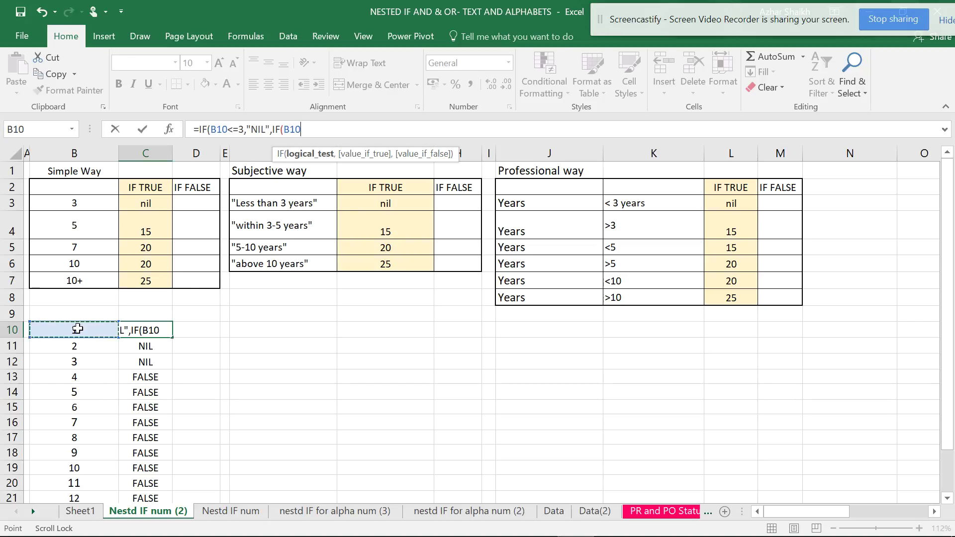
text(<5)
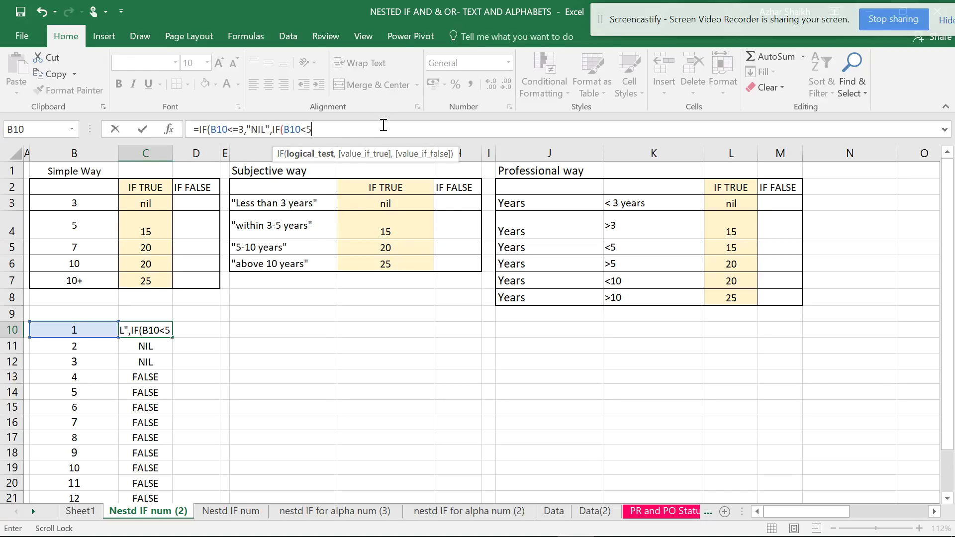
text(,)
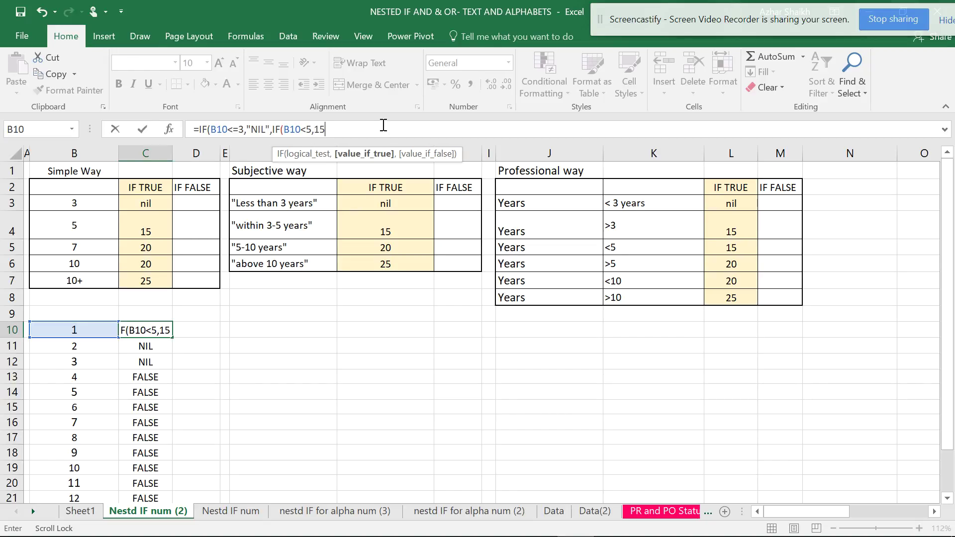
text(15))
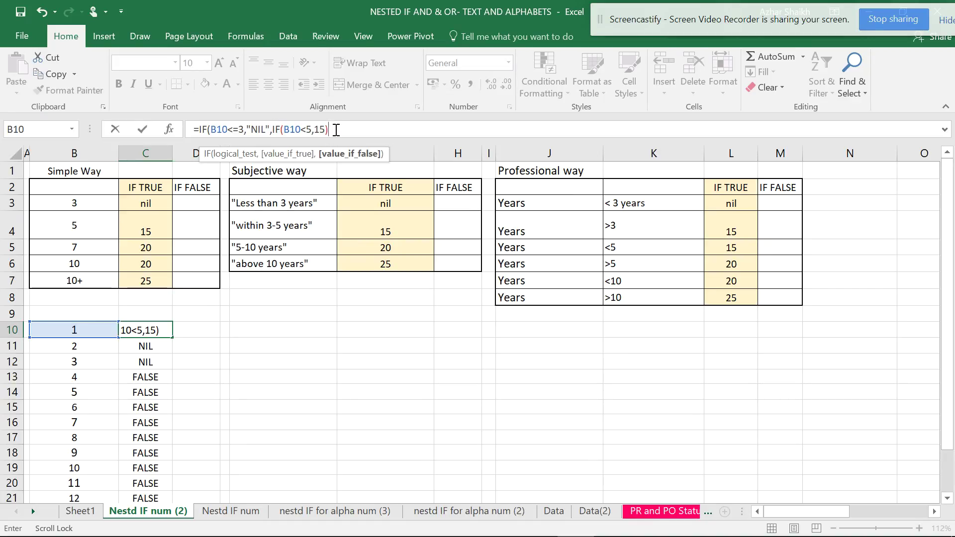
text())
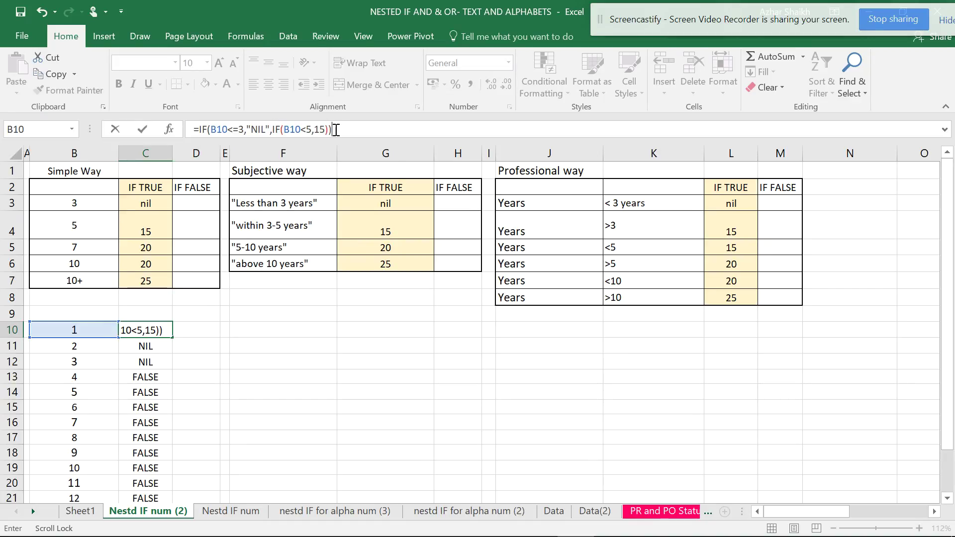
key(Return)
- Fill the nested IF formula from C10 down column C and check rows 13 and 14
click(160, 333)
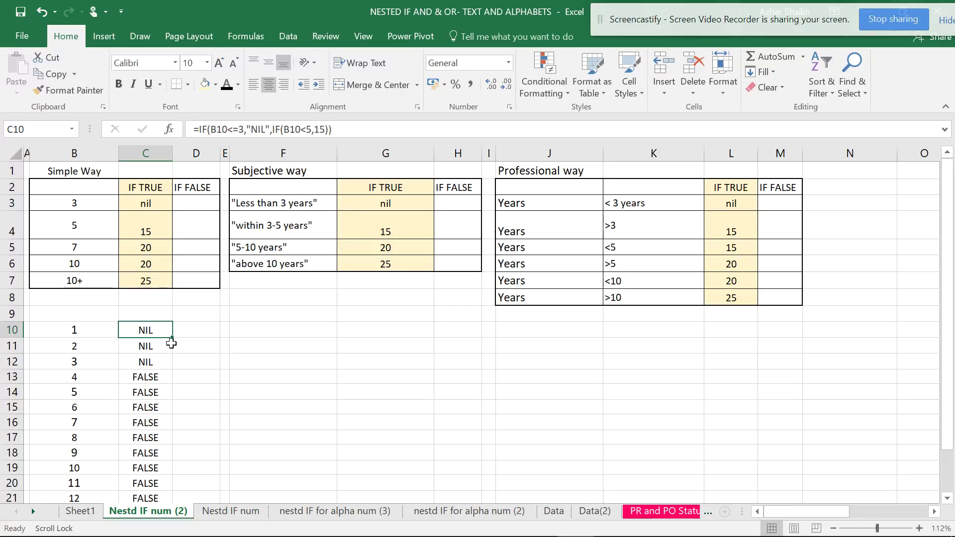
double_click(172, 337)
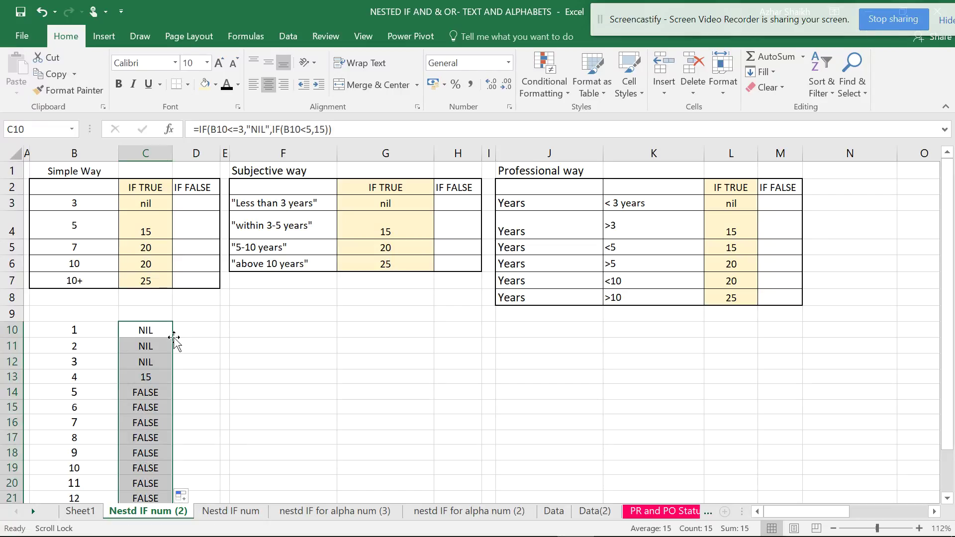
click(76, 377)
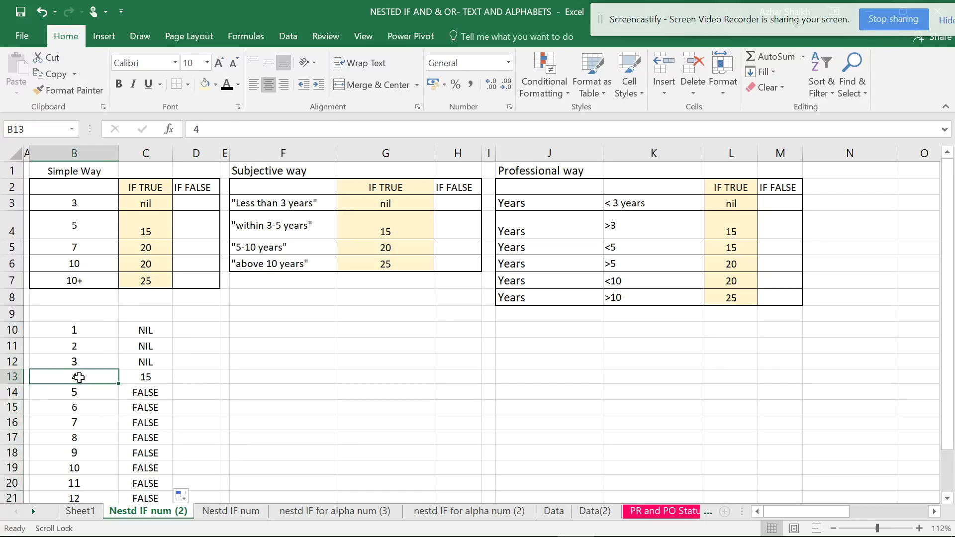
click(144, 379)
click(153, 394)
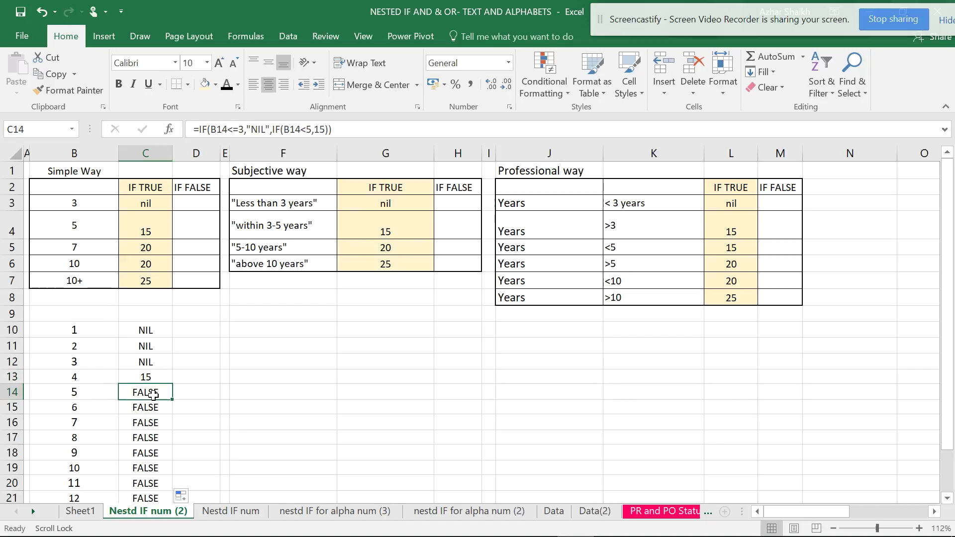
- Change the nested condition in C10 to B10<=5 and fill the formula down column C
click(162, 332)
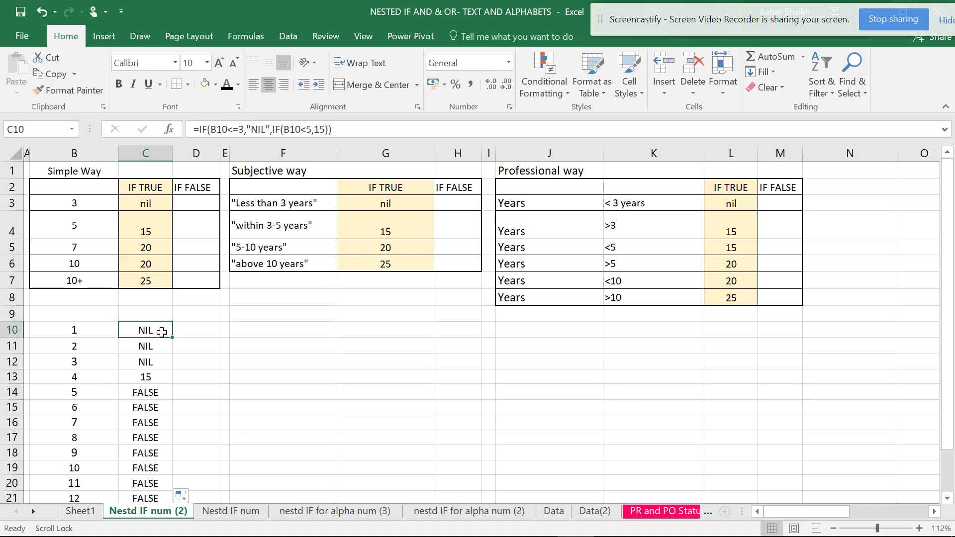
click(307, 130)
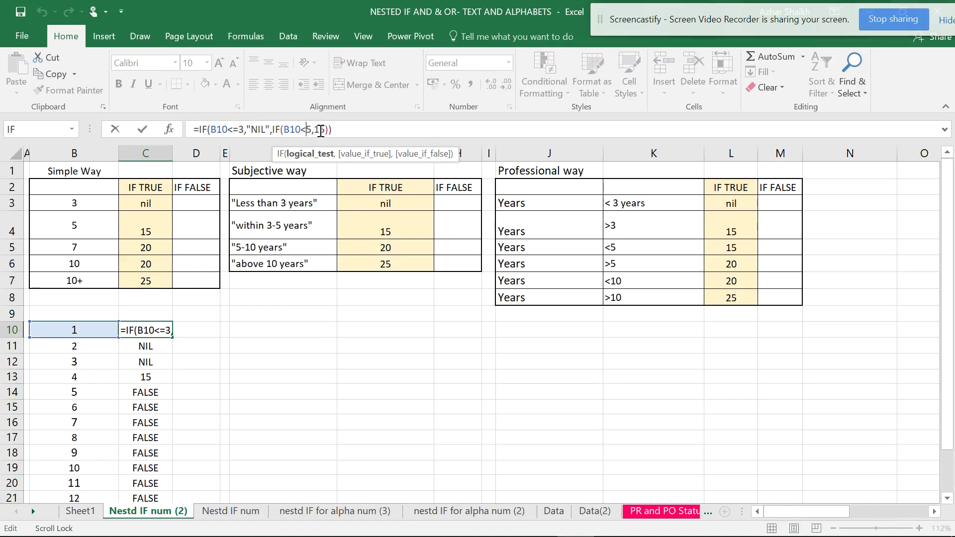
text(=)
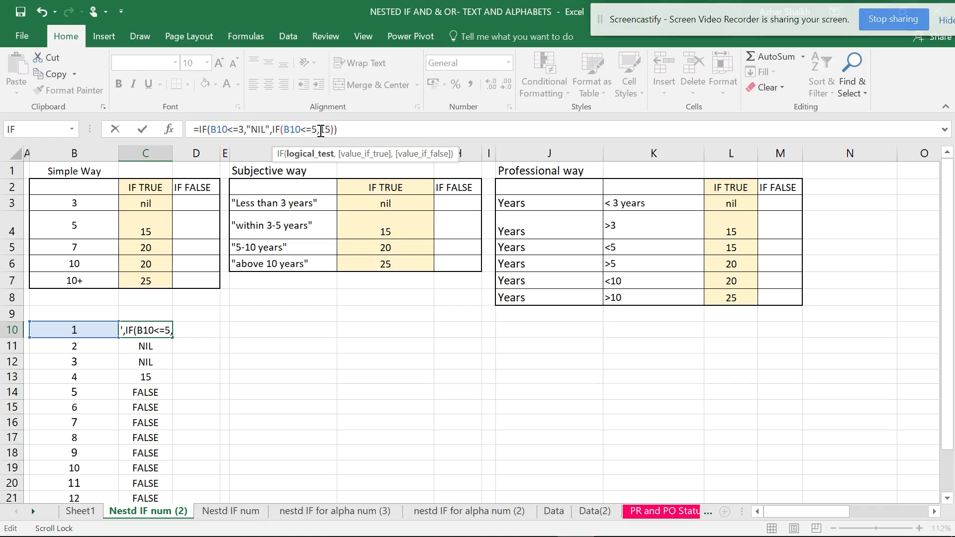
key(Return)
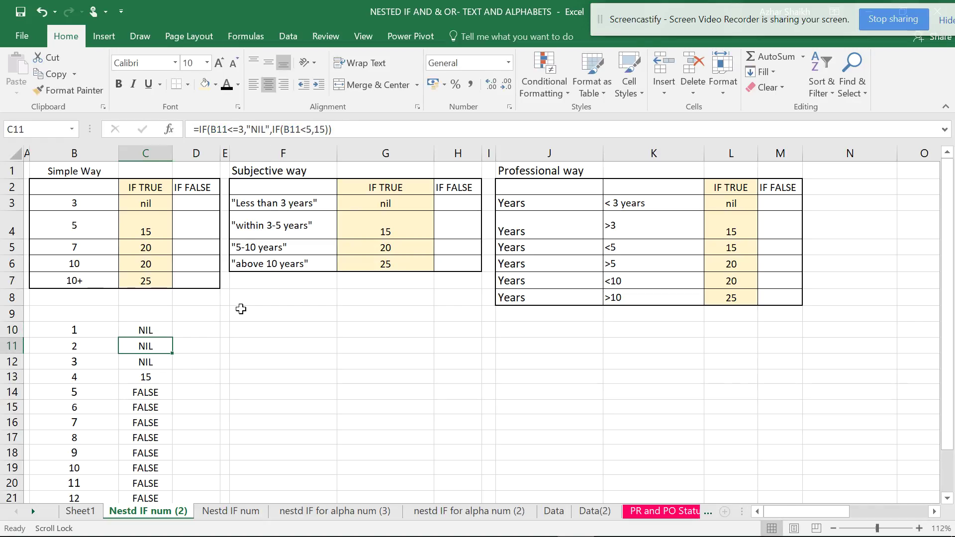
click(152, 331)
double_click(172, 337)
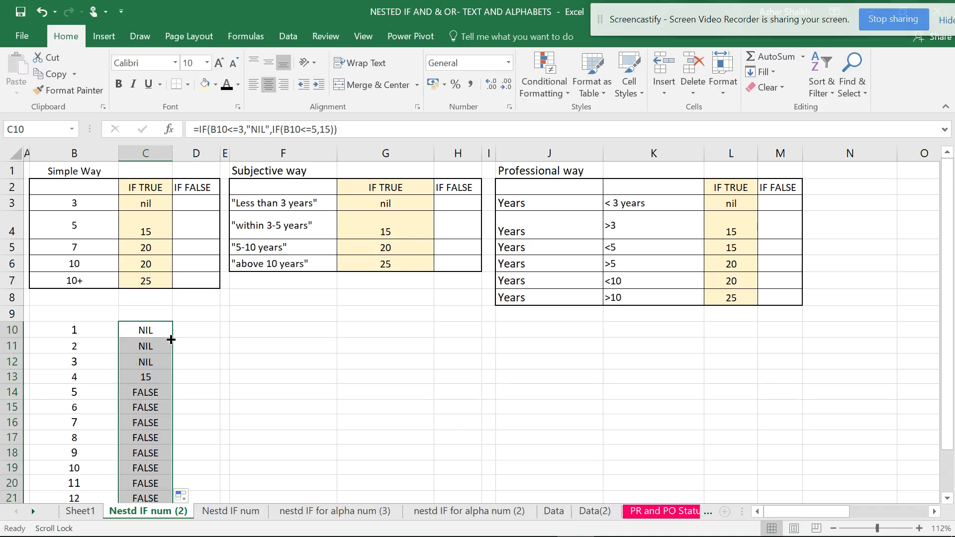
- Check the result for 5 years in row 14, review the nested IF notes on Sheet1 and return to Nestd IF num (2)
click(92, 392)
click(156, 391)
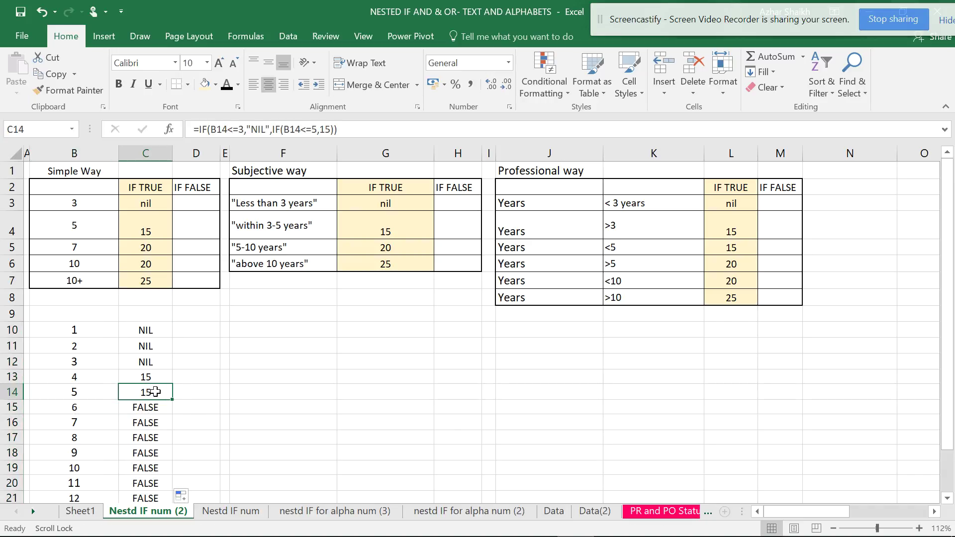
click(83, 513)
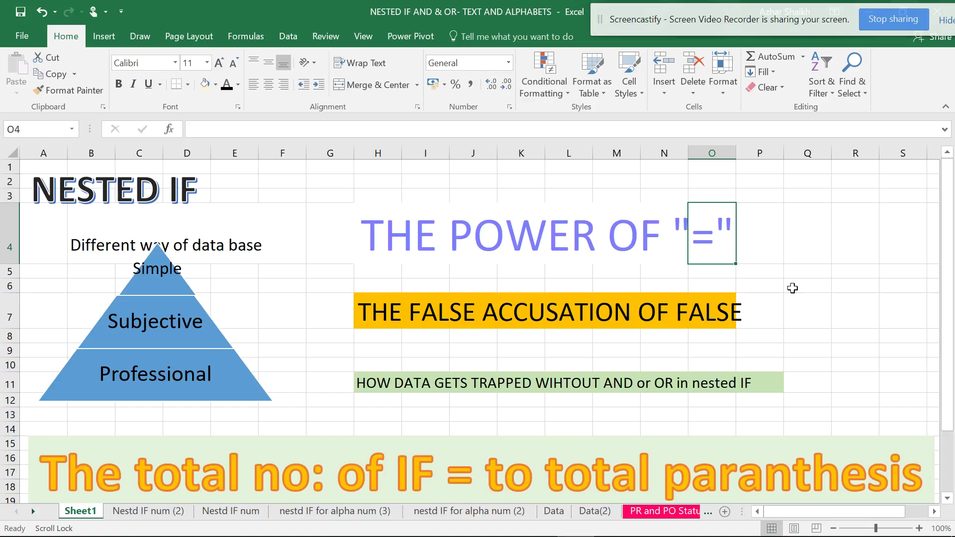
click(149, 510)
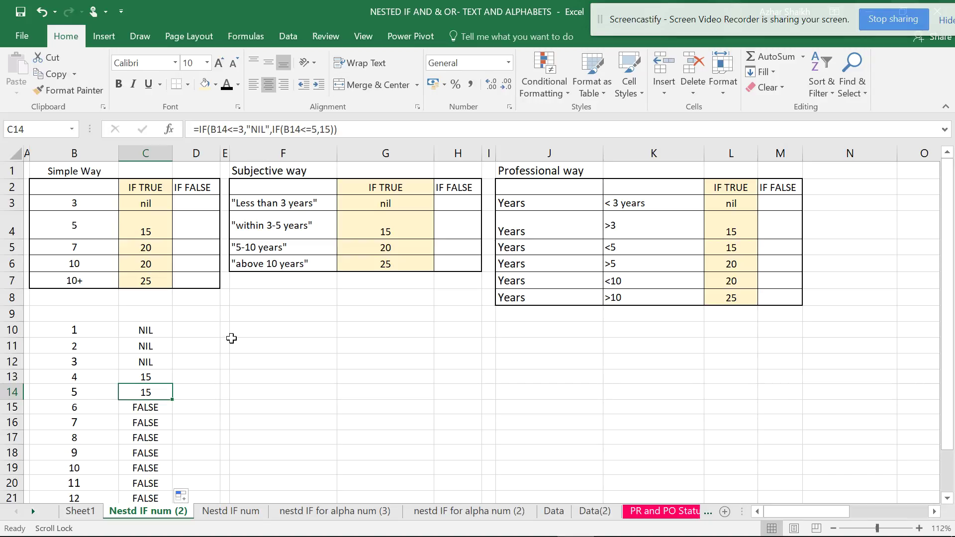